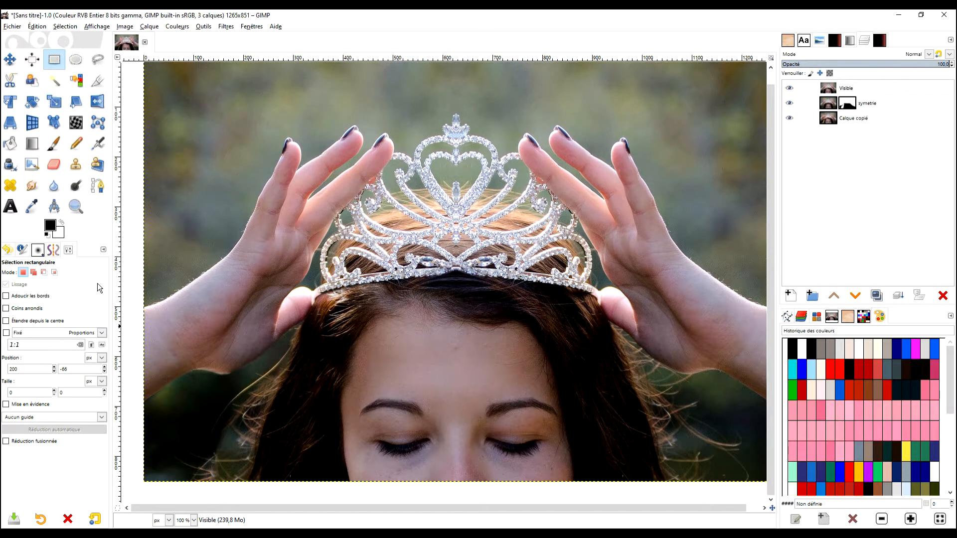
Step: Compare the original photo layer on its own with the finished symmetrical composite
{"action": "left_click", "coordinate": [789, 119], "text": "shift"}
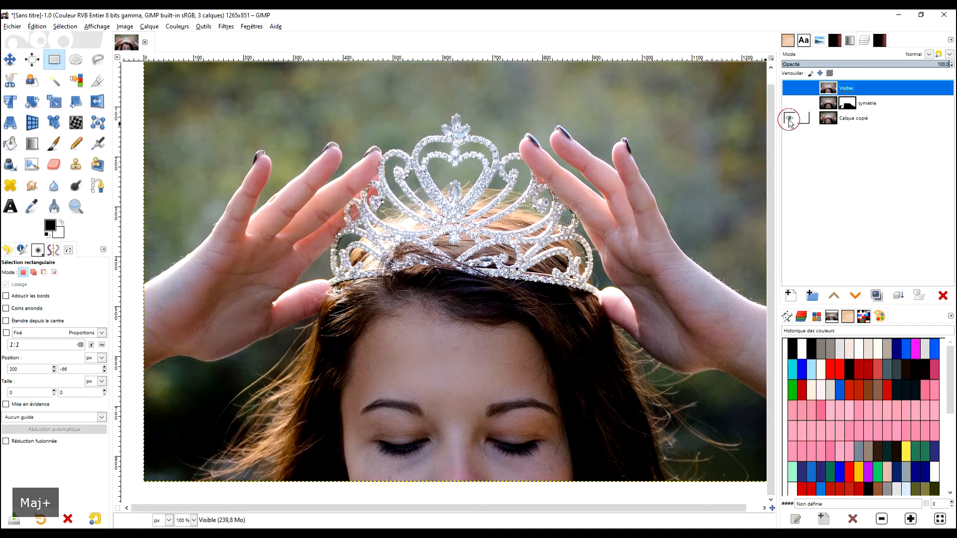
{"action": "left_click", "coordinate": [789, 118], "text": "shift"}
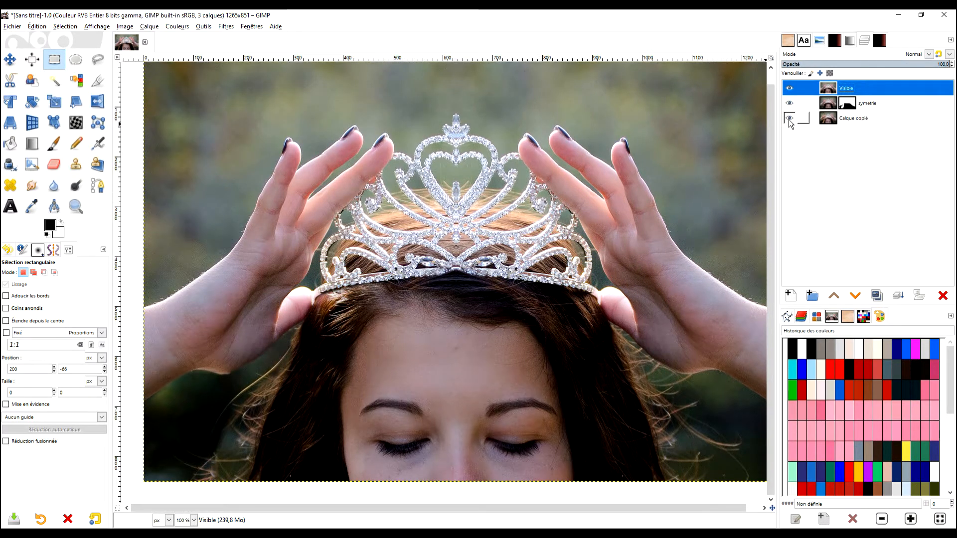
{"action": "left_click", "coordinate": [789, 118], "text": "shift"}
{"action": "left_click", "coordinate": [789, 118], "text": "shift"}
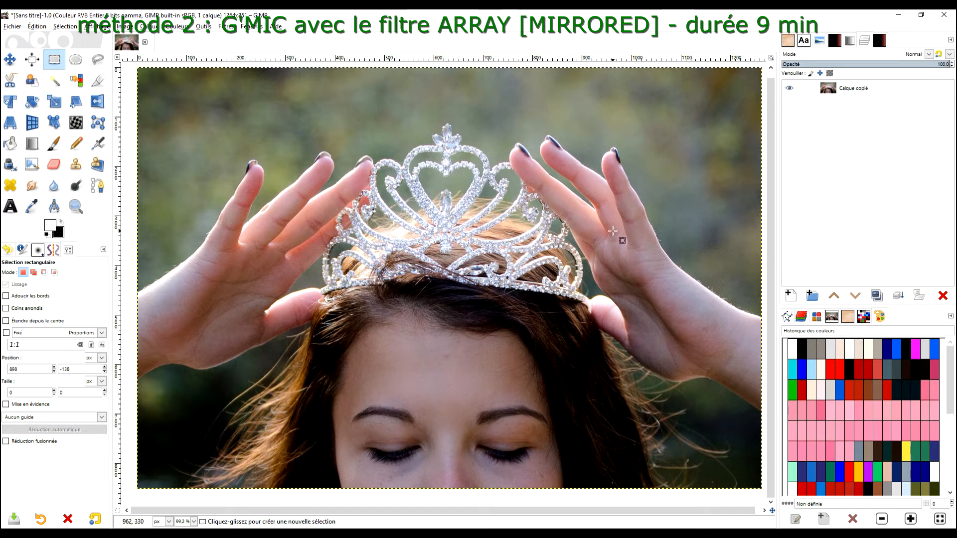
Step: Apply the G'MIC Array [Mirrored] filter to the photo layer with 50.2% X-Offset, X-Axis array mode and Mirror X, outputting to new layers
{"action": "left_click", "coordinate": [881, 91]}
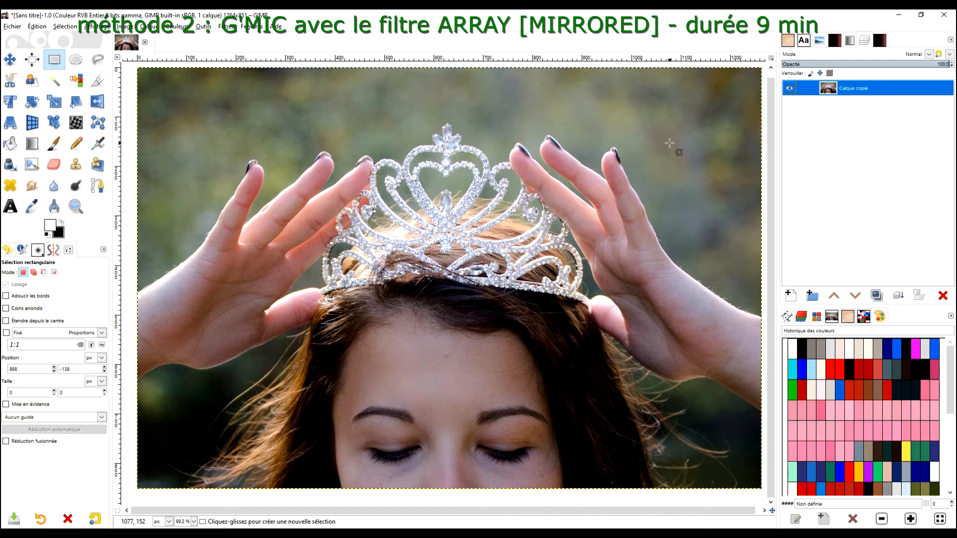
{"action": "left_click", "coordinate": [226, 28]}
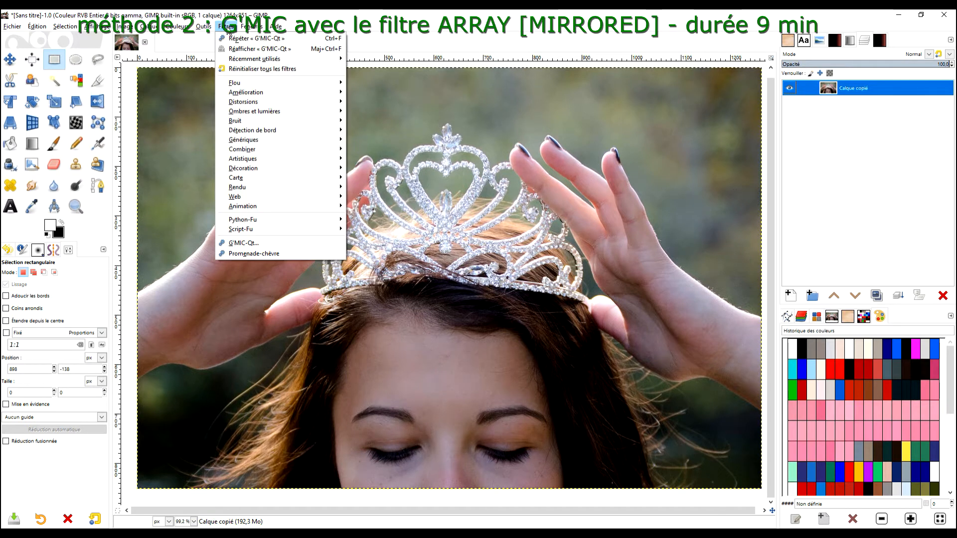
{"action": "left_click", "coordinate": [249, 243]}
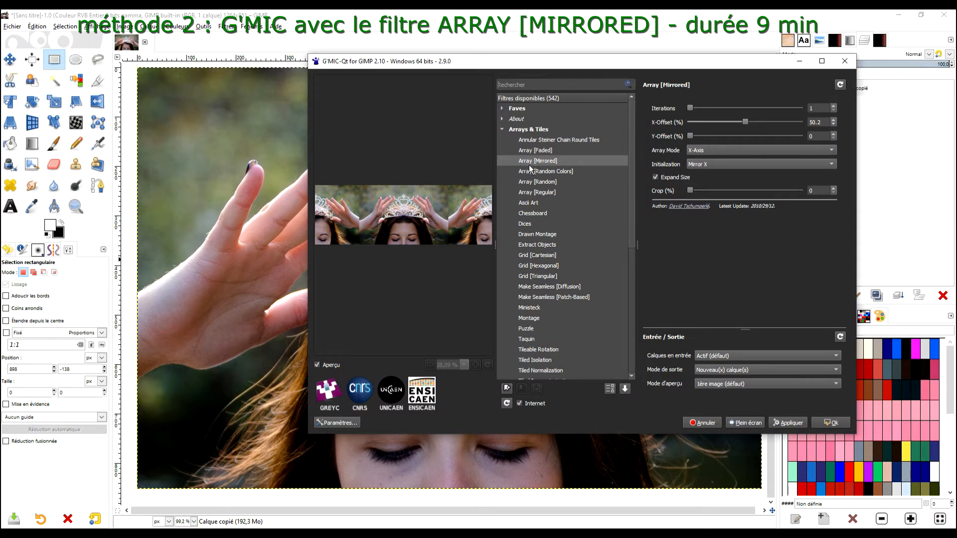
{"action": "left_click_drag", "start_coordinate": [600, 64], "coordinate": [479, 64]}
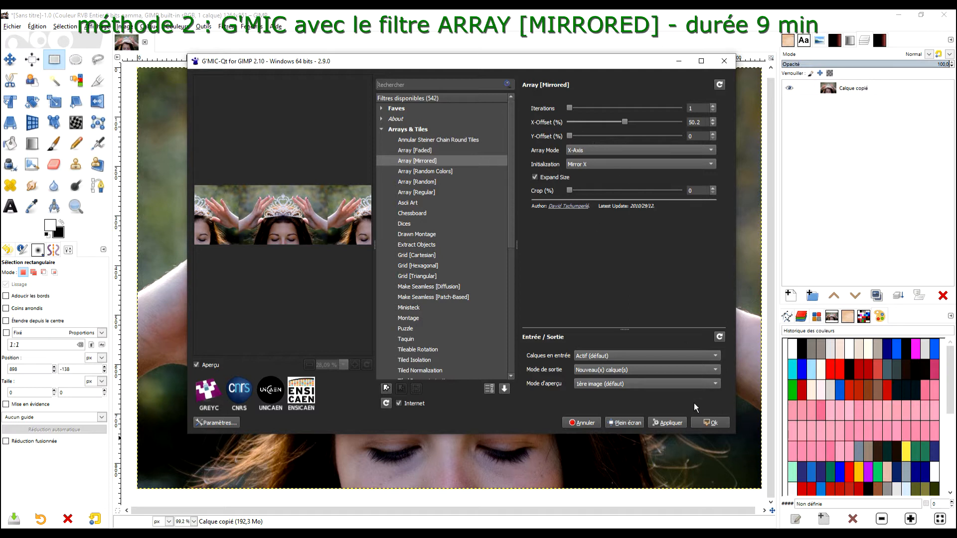
{"action": "left_click", "coordinate": [709, 423]}
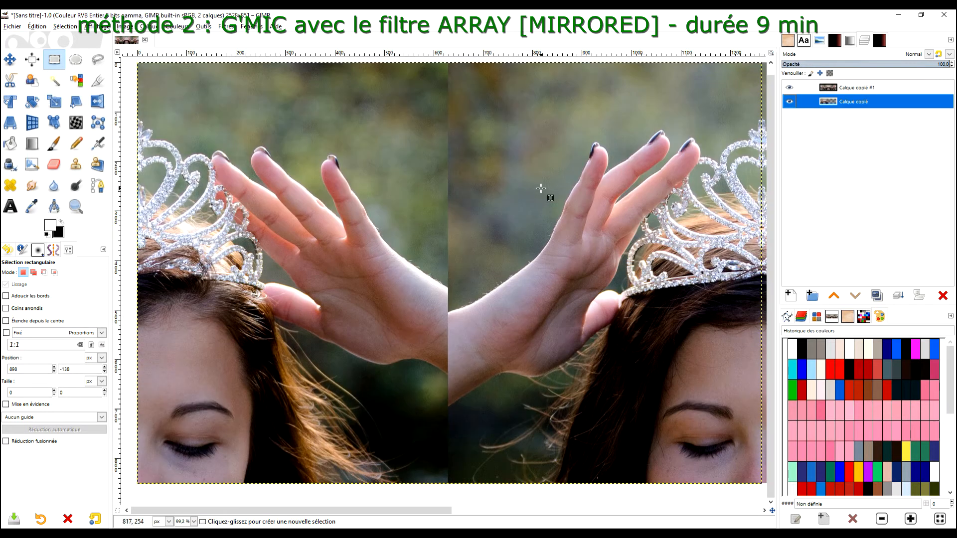
Step: Move the mirrored layer left so the centred symmetrical face and both hands fill the original photo's frame
{"action": "scroll", "coordinate": [461, 257], "scroll_direction": "down", "scroll_amount": 3}
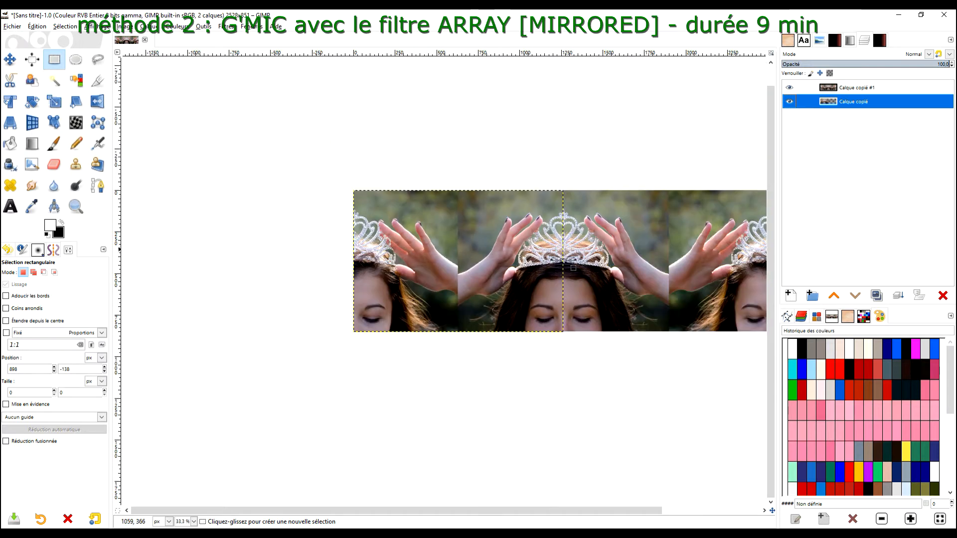
{"action": "left_click", "coordinate": [9, 59]}
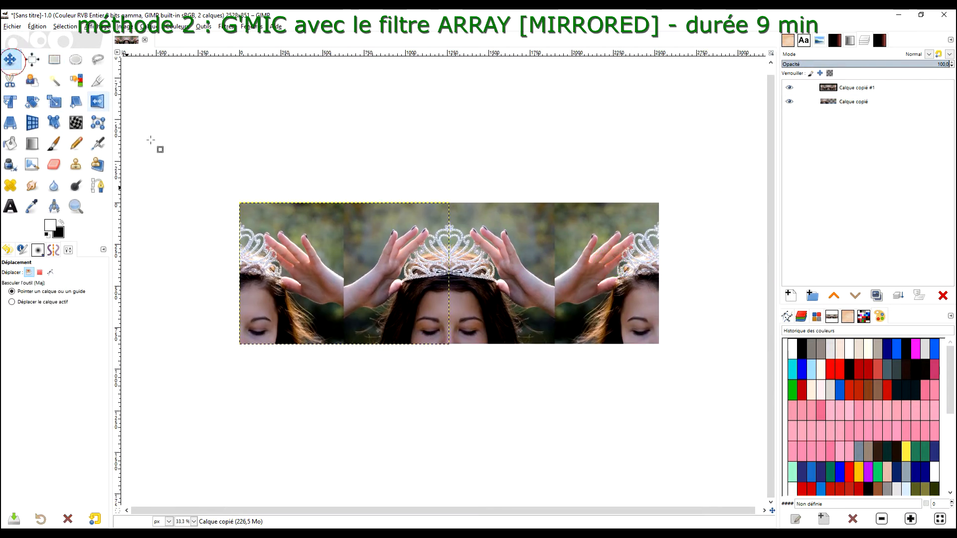
{"action": "left_click_drag", "start_coordinate": [487, 265], "coordinate": [445, 284]}
{"action": "scroll", "coordinate": [315, 293], "scroll_direction": "up", "scroll_amount": 2}
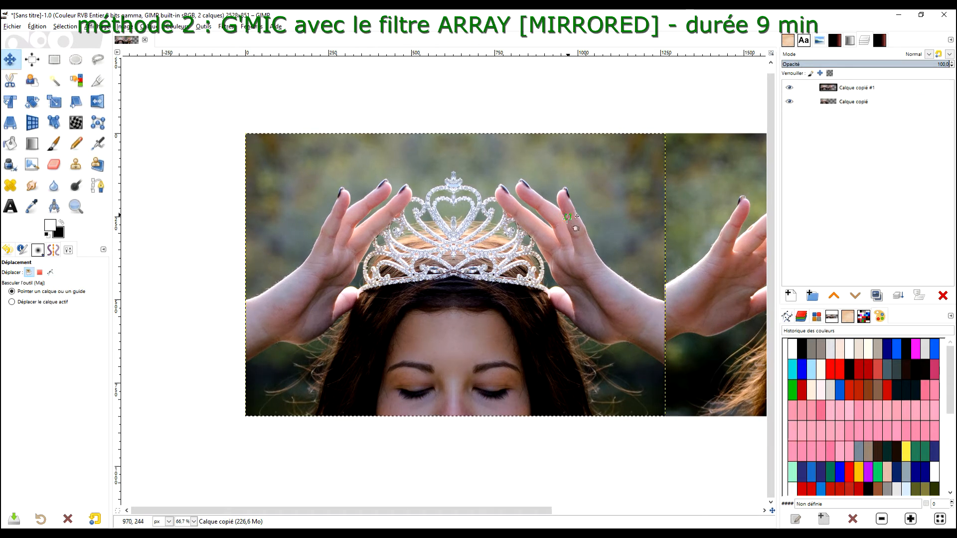
{"action": "left_click_drag", "start_coordinate": [569, 215], "coordinate": [558, 235]}
{"action": "left_click_drag", "start_coordinate": [701, 284], "coordinate": [686, 268]}
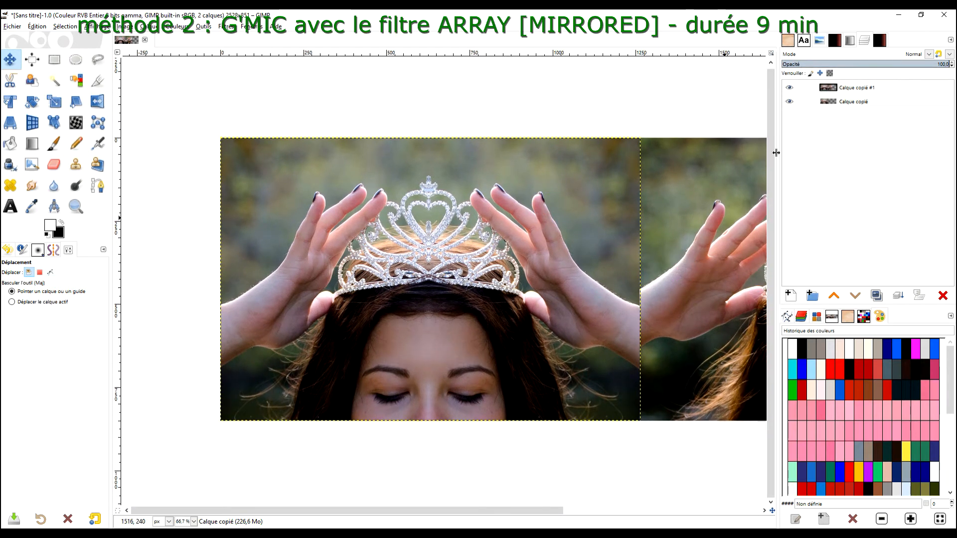
{"action": "left_click", "coordinate": [860, 85]}
{"action": "left_click_drag", "start_coordinate": [593, 270], "coordinate": [571, 271]}
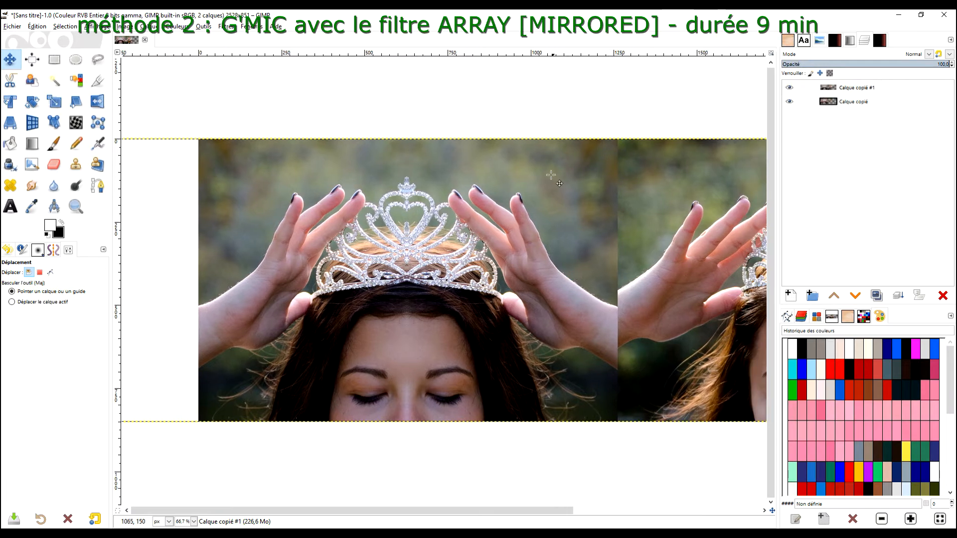
{"action": "left_click", "coordinate": [54, 59]}
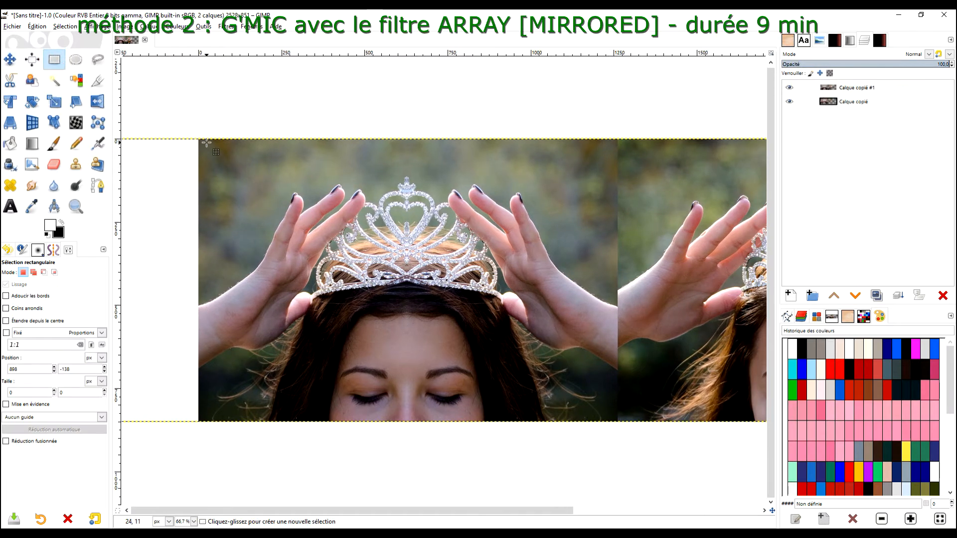
{"action": "left_click_drag", "start_coordinate": [198, 138], "coordinate": [618, 430]}
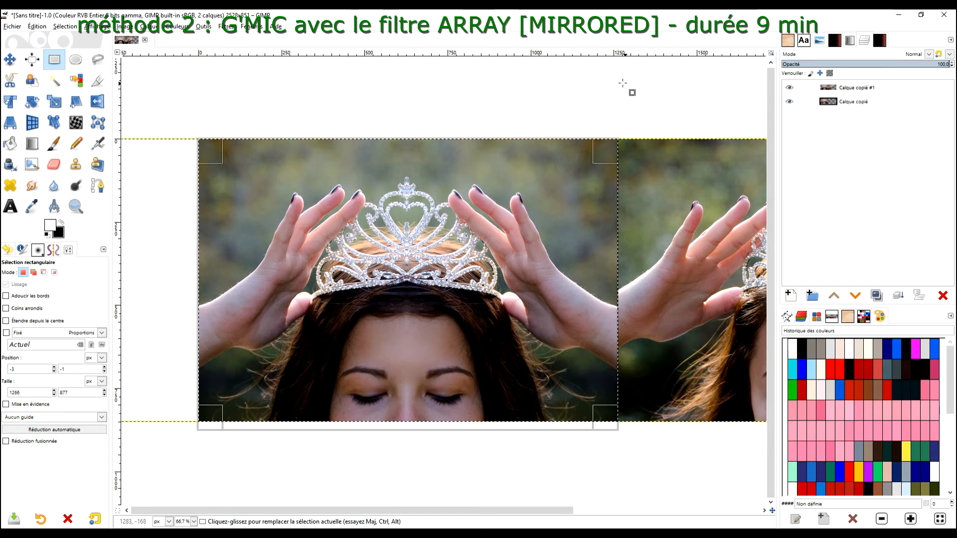
{"action": "left_click_drag", "start_coordinate": [214, 230], "coordinate": [216, 238]}
{"action": "left_click_drag", "start_coordinate": [406, 427], "coordinate": [411, 424]}
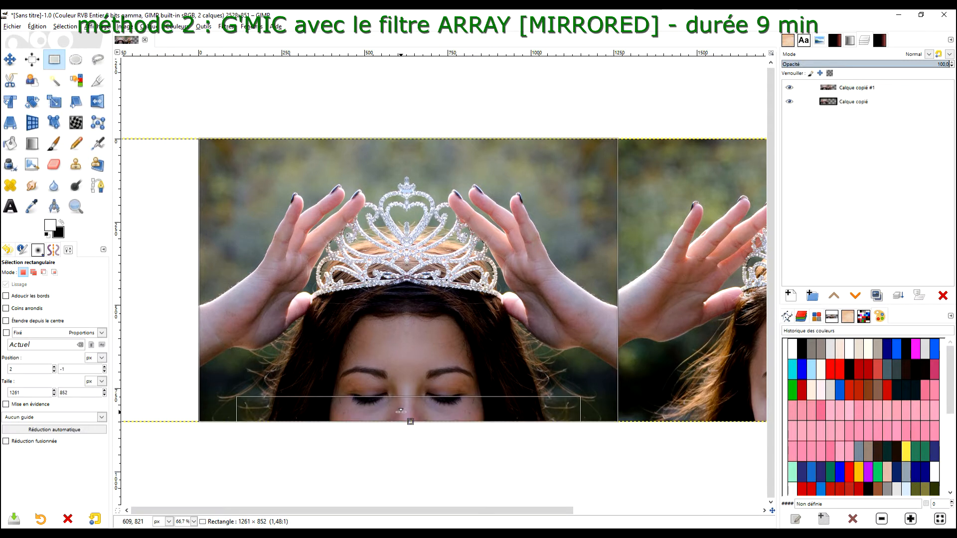
{"action": "left_click", "coordinate": [628, 108]}
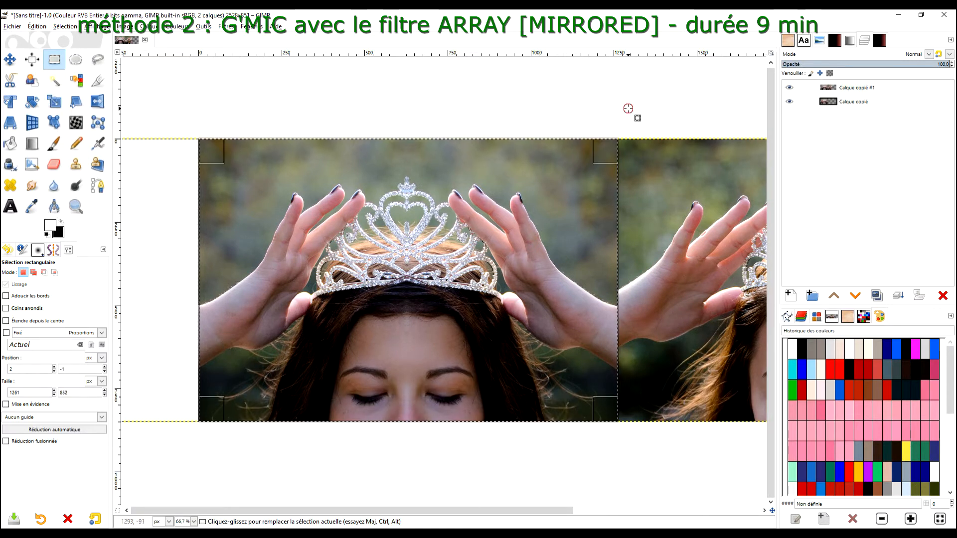
{"action": "left_click", "coordinate": [893, 100]}
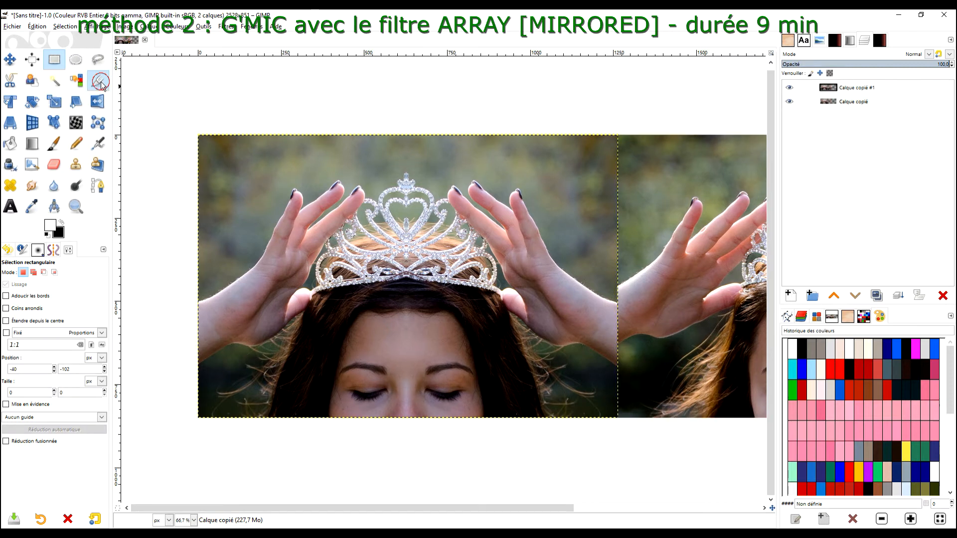
Step: Crop the image to the original photo's frame, 1265 × 851 px starting at position 0, 0
{"action": "left_click", "coordinate": [100, 83]}
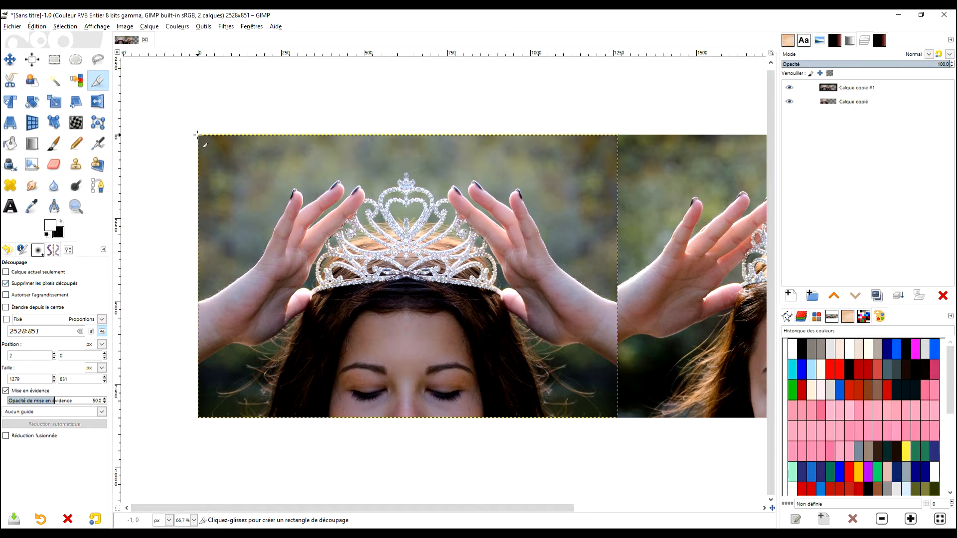
{"action": "left_click_drag", "start_coordinate": [198, 134], "coordinate": [618, 431]}
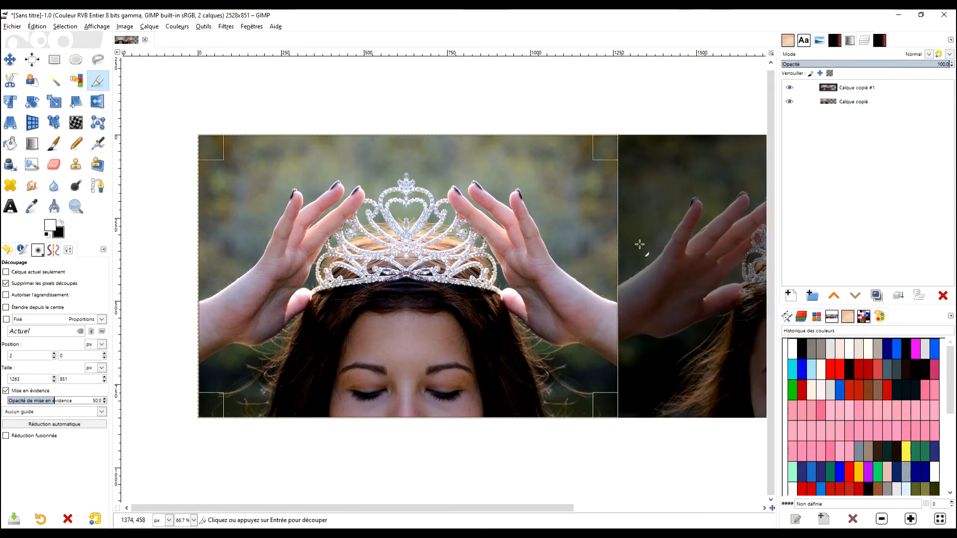
{"action": "left_click_drag", "start_coordinate": [213, 402], "coordinate": [212, 408]}
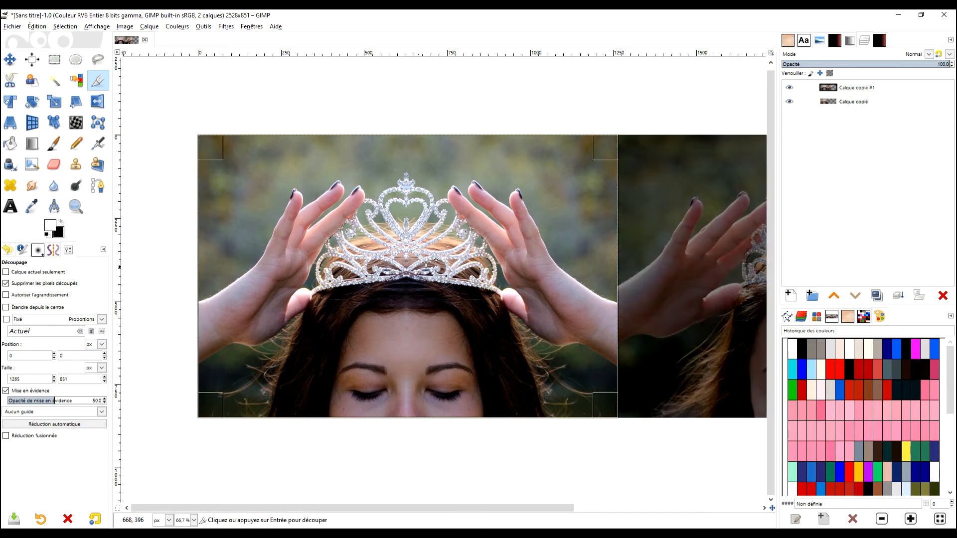
{"action": "left_click", "coordinate": [424, 253]}
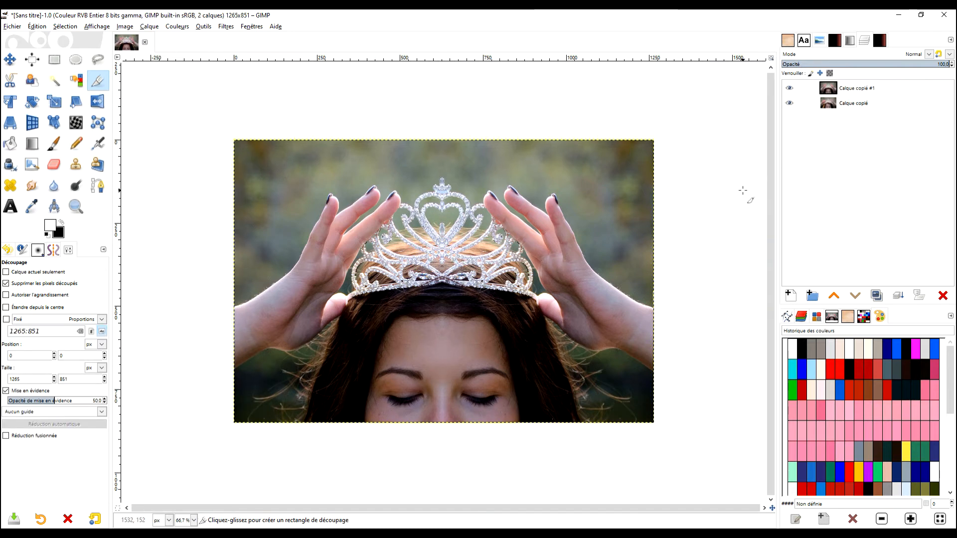
Step: Compare the mirrored layer with the original beneath it and rename the mirrored layer as symetrie
{"action": "left_click", "coordinate": [790, 88]}
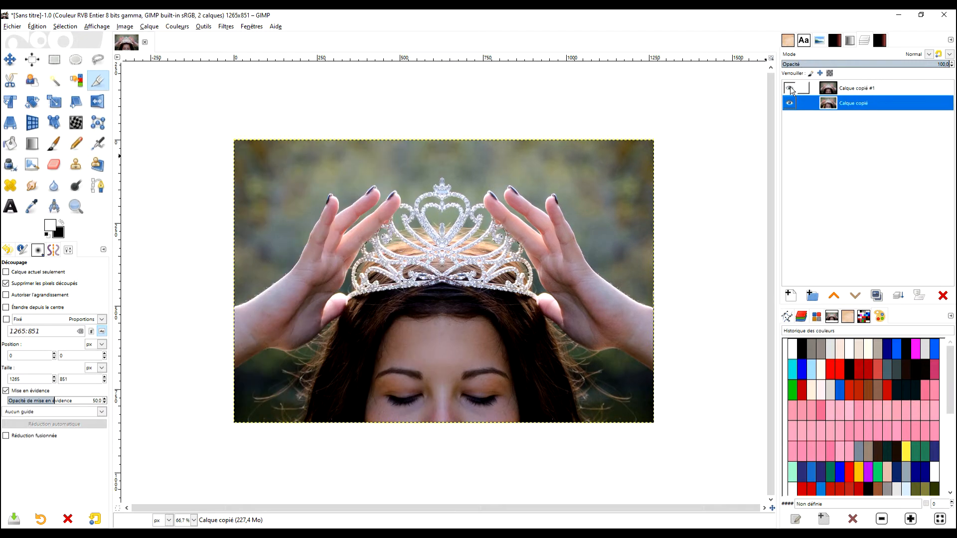
{"action": "left_click", "coordinate": [790, 88]}
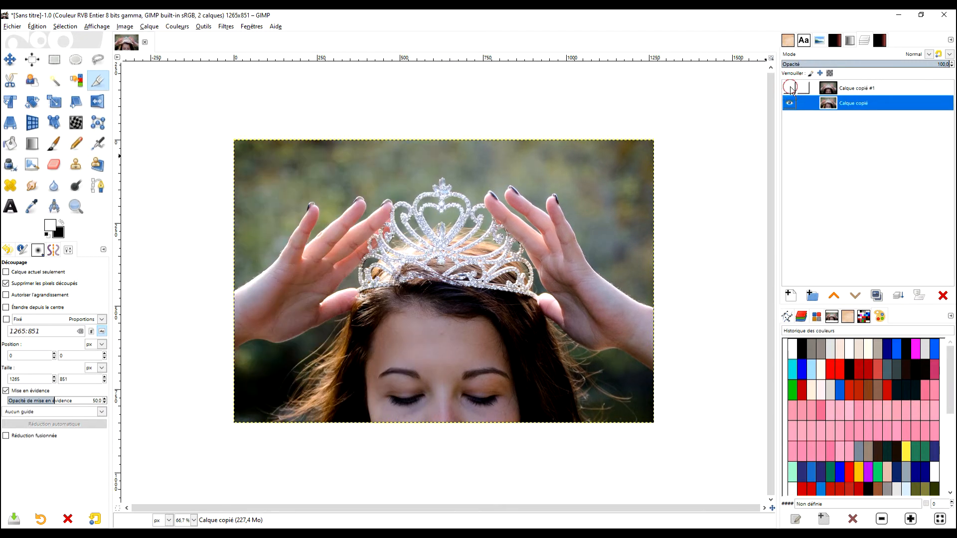
{"action": "left_click", "coordinate": [878, 94]}
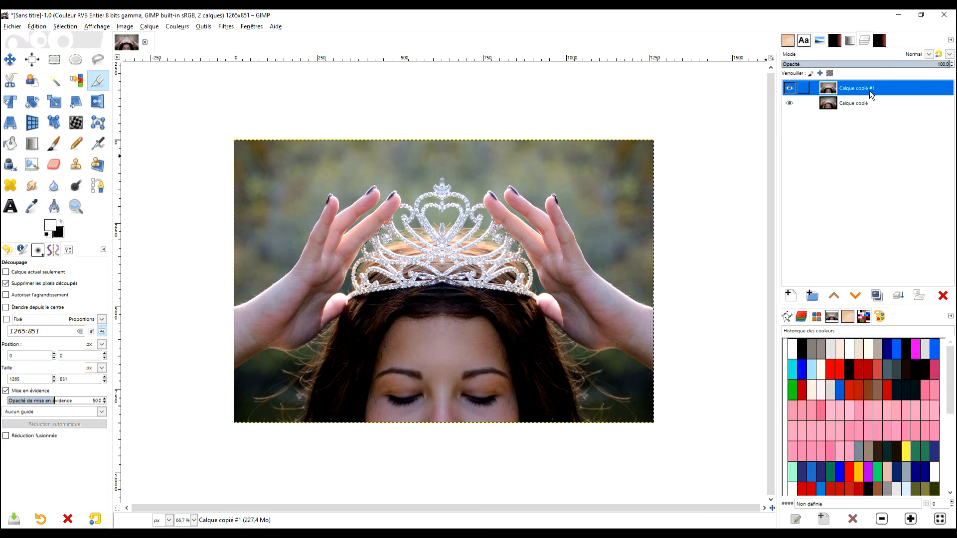
{"action": "double_click", "coordinate": [869, 90]}
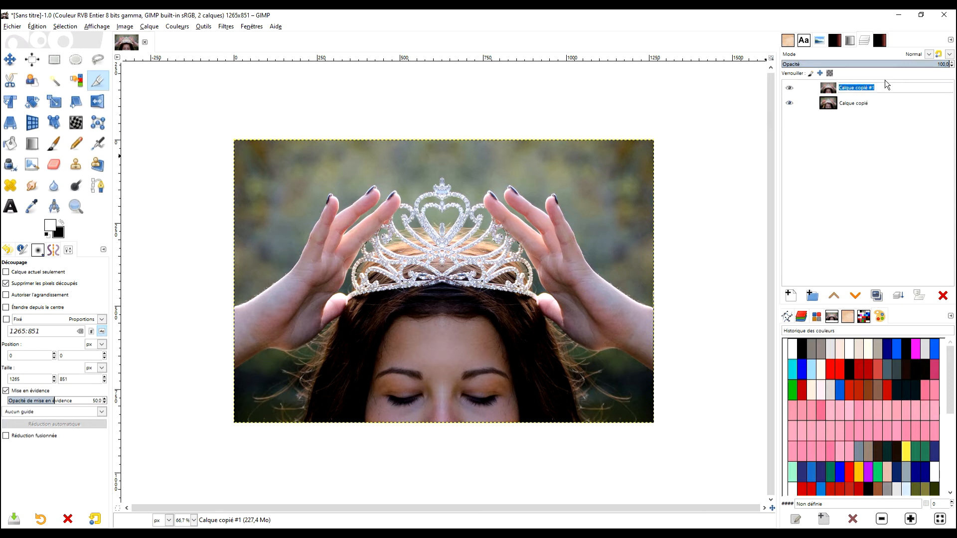
{"action": "type", "text": "symetrie"}
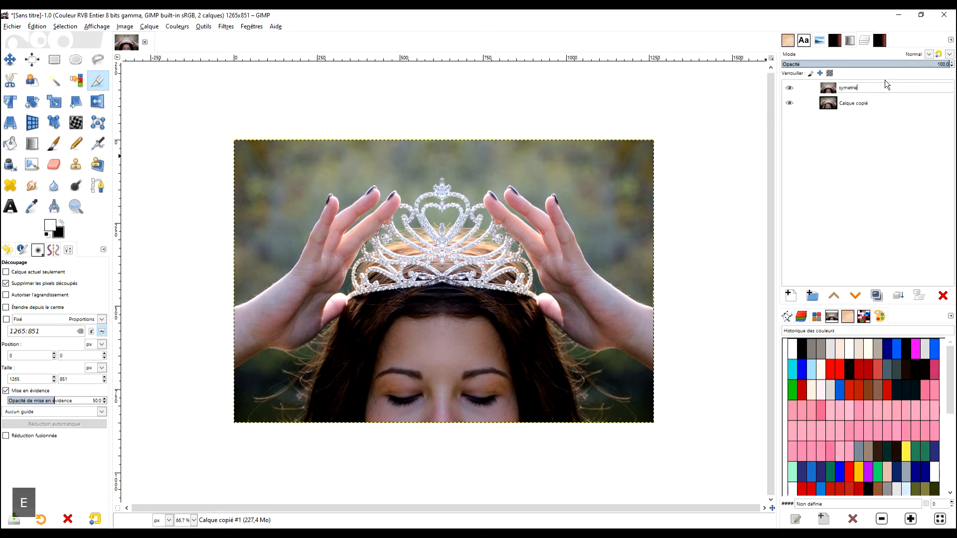
{"action": "key", "text": "Return"}
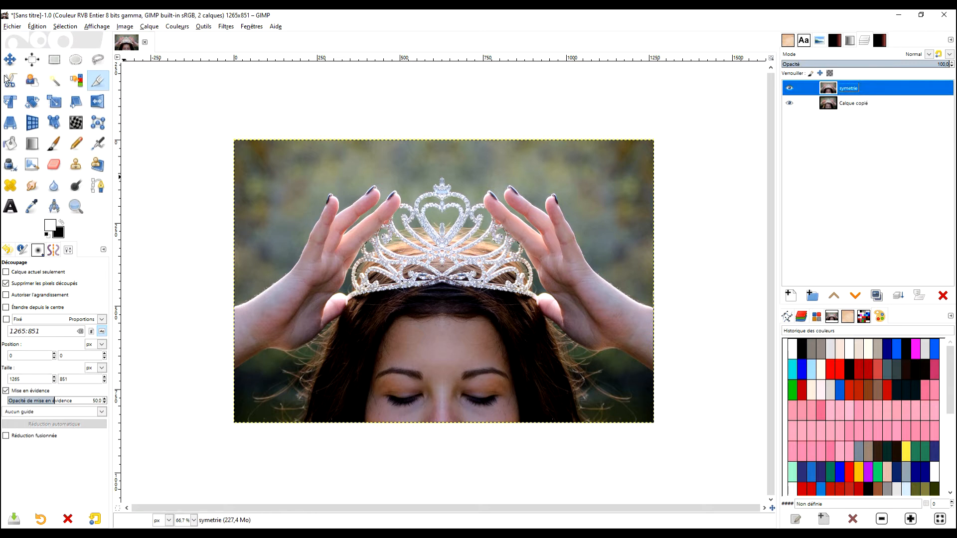
Step: Make a freehand selection around the face and hair, running under both arms and the tiara and closing beyond the image's lower edge
{"action": "left_click", "coordinate": [98, 60]}
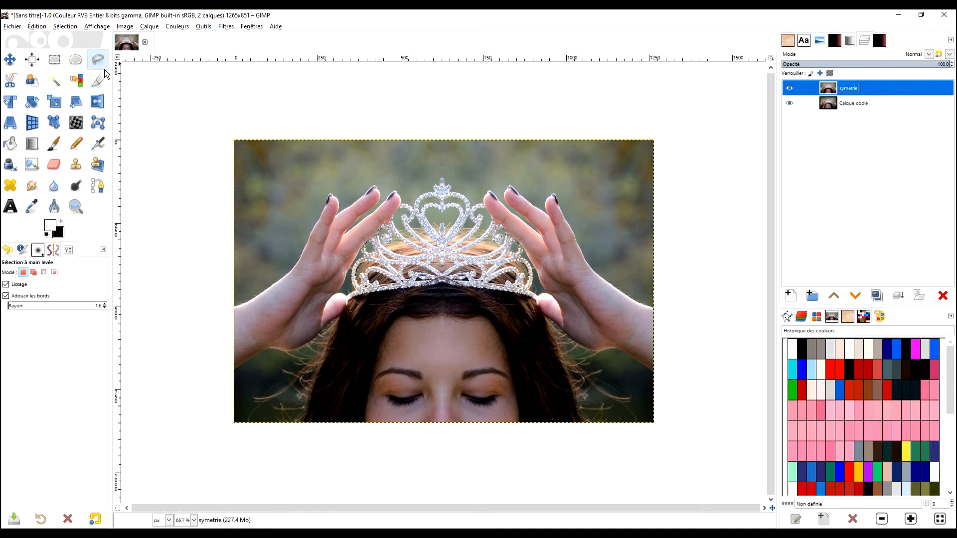
{"action": "left_click", "coordinate": [215, 390]}
{"action": "left_click", "coordinate": [248, 368]}
{"action": "left_click", "coordinate": [269, 354]}
{"action": "left_click", "coordinate": [308, 348]}
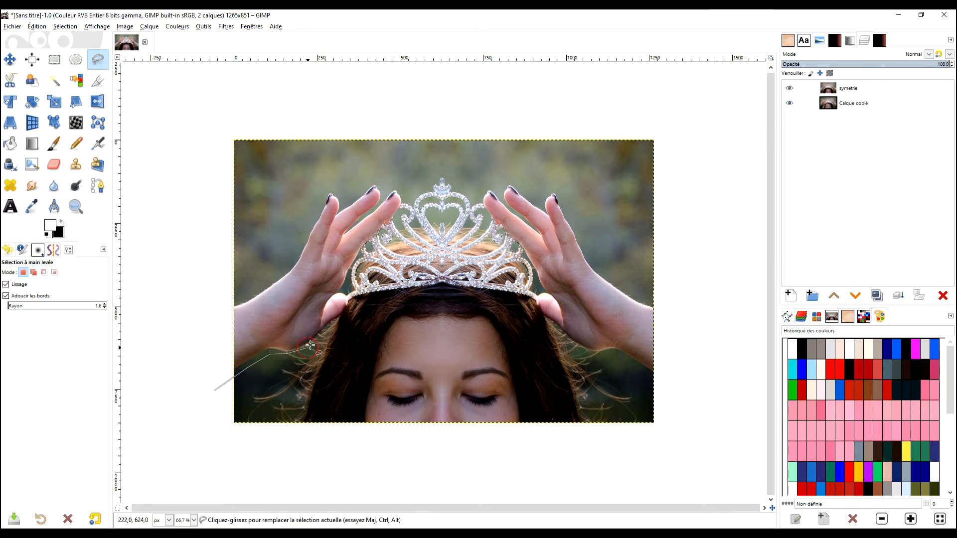
{"action": "left_click", "coordinate": [327, 331]}
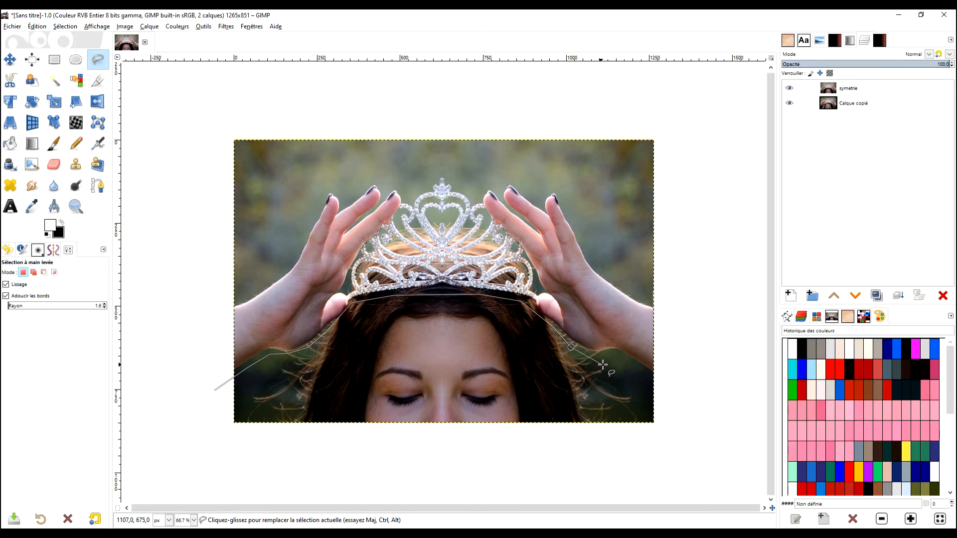
{"action": "left_click", "coordinate": [663, 389]}
{"action": "left_click", "coordinate": [688, 434]}
{"action": "left_click", "coordinate": [363, 458]}
{"action": "left_click", "coordinate": [128, 428]}
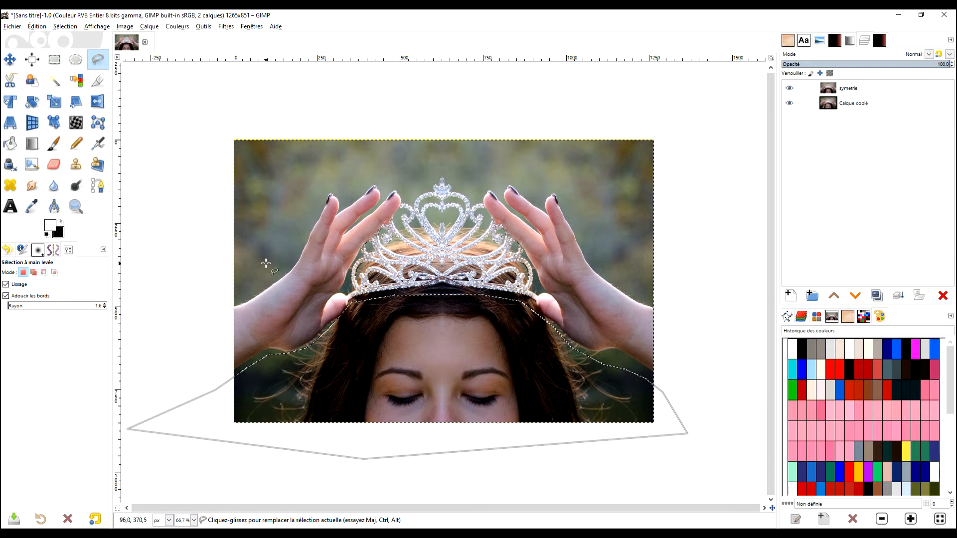
{"action": "key", "text": "Return"}
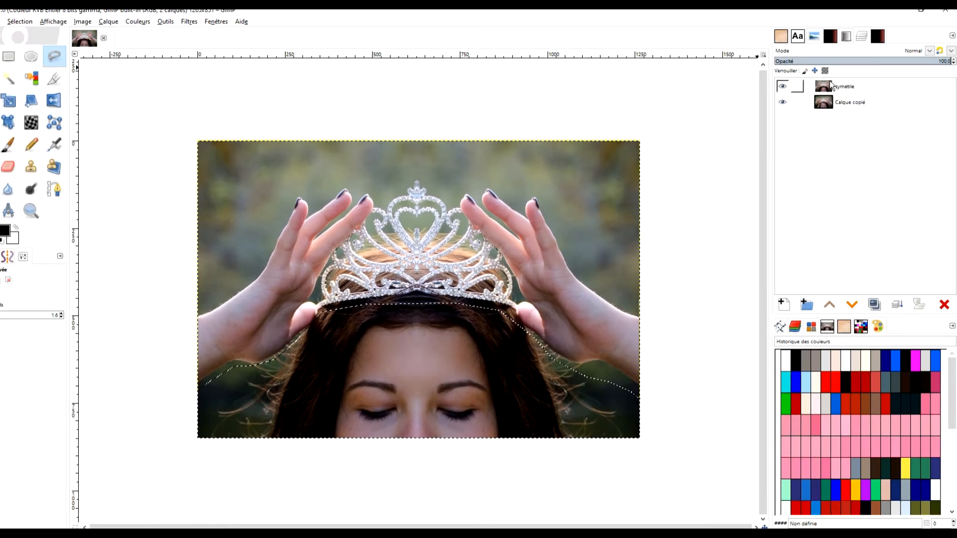
Step: Add a white, full-opacity layer mask to the symetrie layer
{"action": "right_click", "coordinate": [829, 81]}
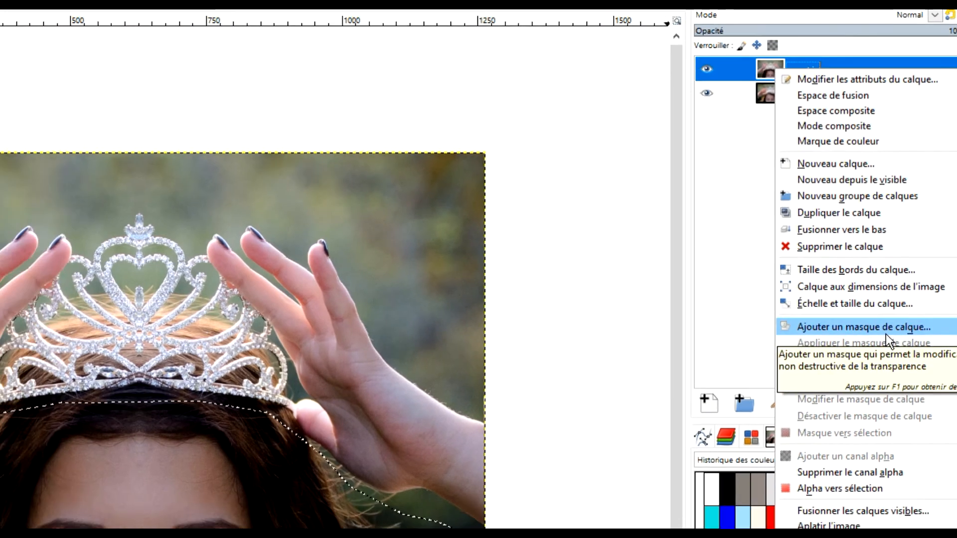
{"action": "left_click", "coordinate": [885, 347]}
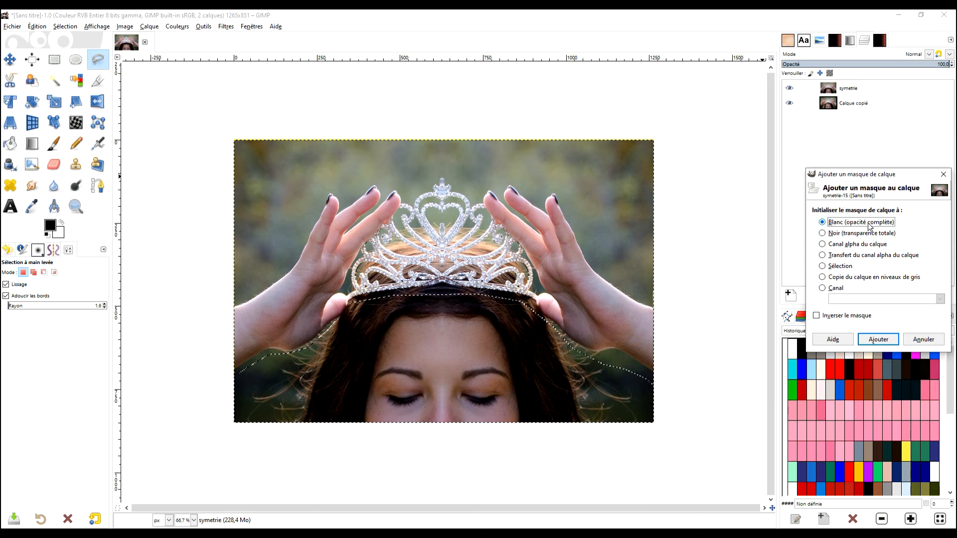
{"action": "left_click", "coordinate": [878, 339]}
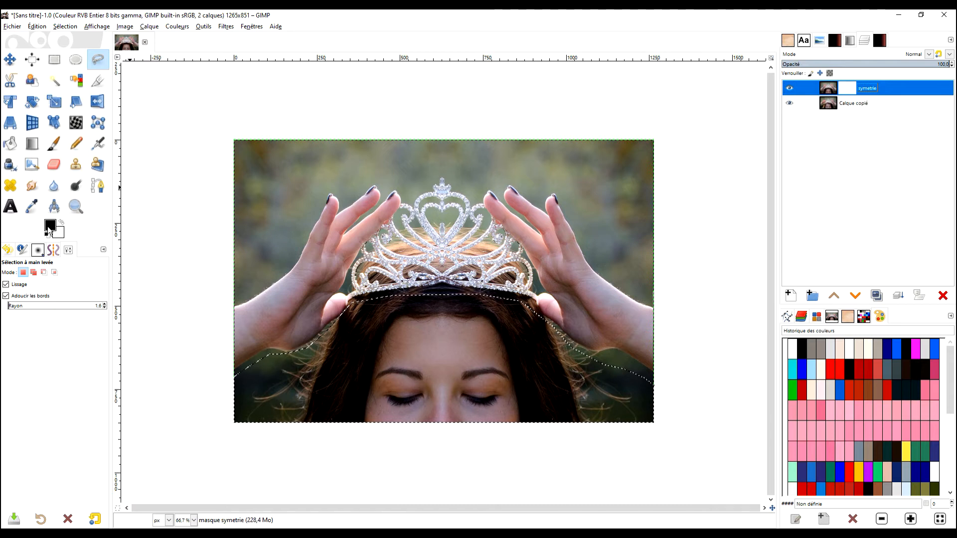
Step: Fill the selected face and hair area of the symetrie mask with black and clear the selection
{"action": "left_click_drag", "start_coordinate": [50, 230], "coordinate": [442, 359]}
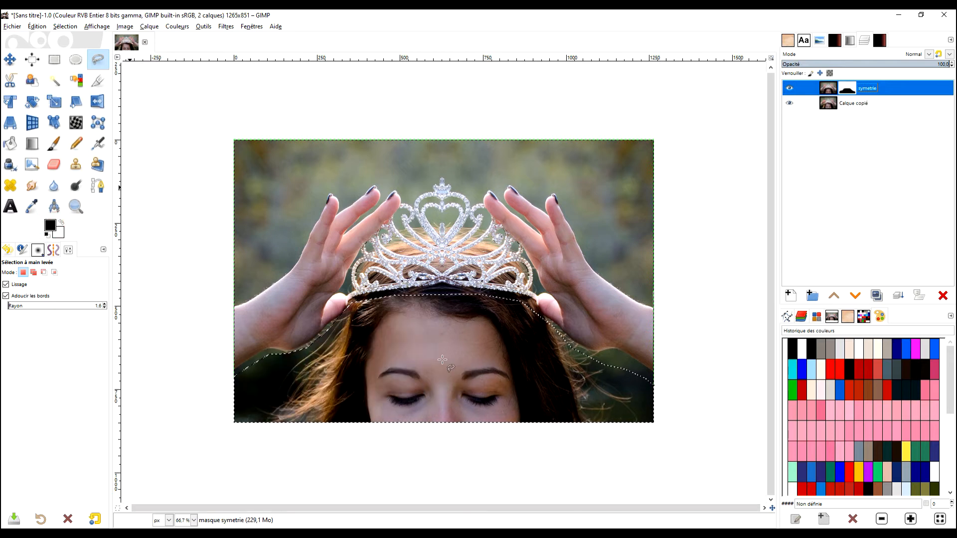
{"action": "left_click", "coordinate": [54, 60]}
{"action": "left_click", "coordinate": [300, 118]}
Step: View the symetrie layer mask on its own, compare with the layer hidden, and return to the normal image view
{"action": "left_click", "coordinate": [850, 94]}
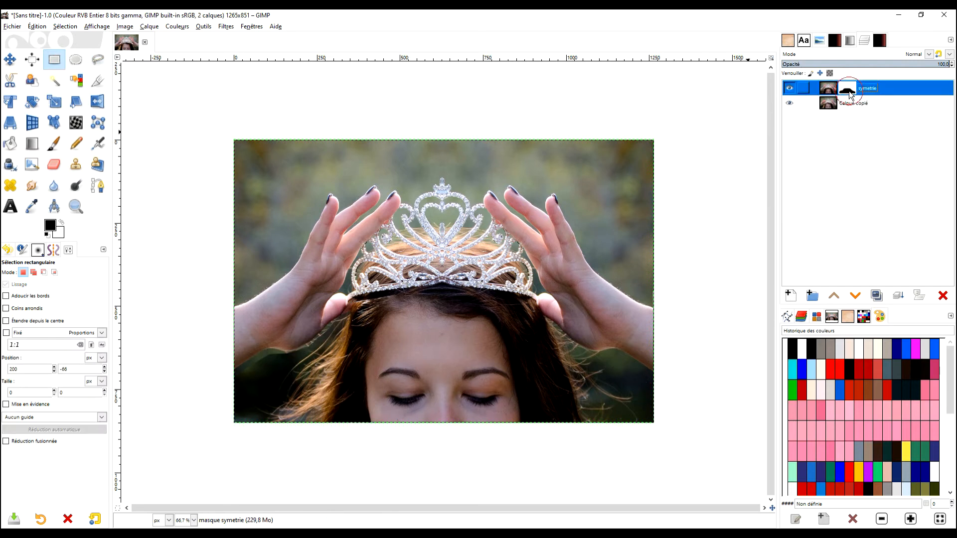
{"action": "right_click", "coordinate": [850, 95]}
{"action": "left_click", "coordinate": [786, 293]}
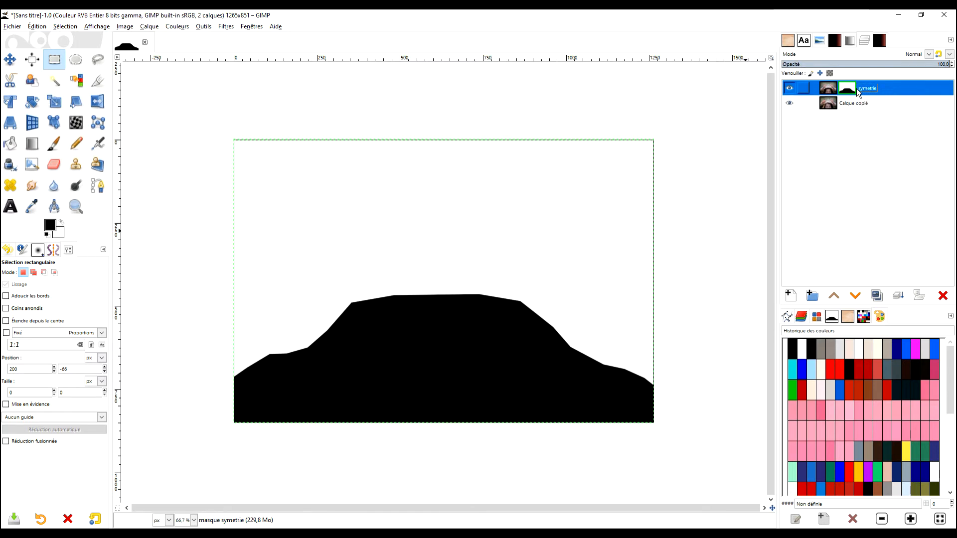
{"action": "left_click", "coordinate": [789, 87]}
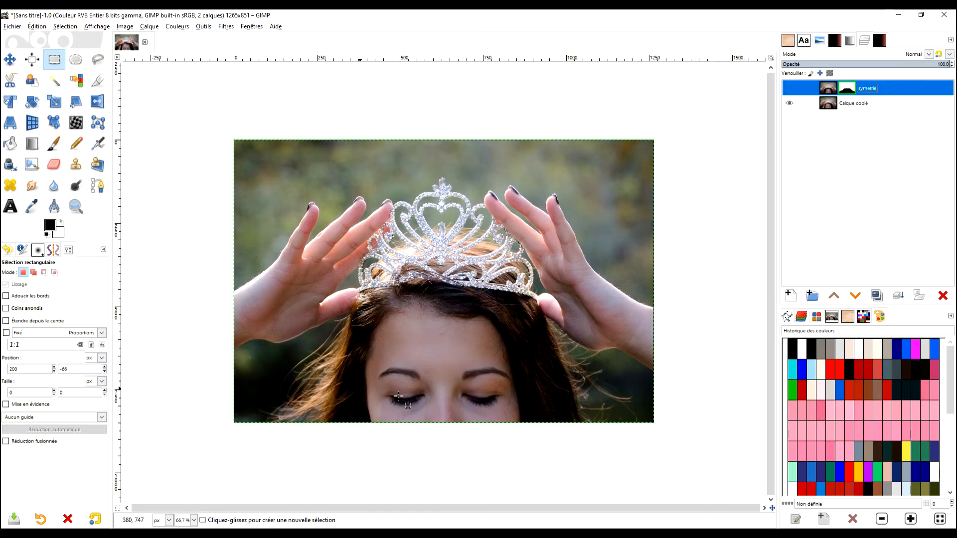
{"action": "left_click", "coordinate": [792, 88]}
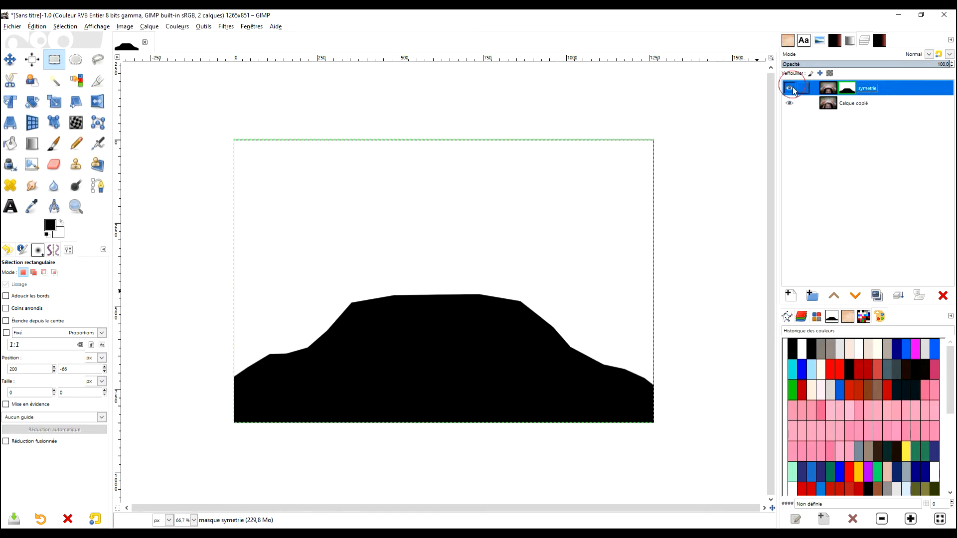
{"action": "right_click", "coordinate": [848, 89]}
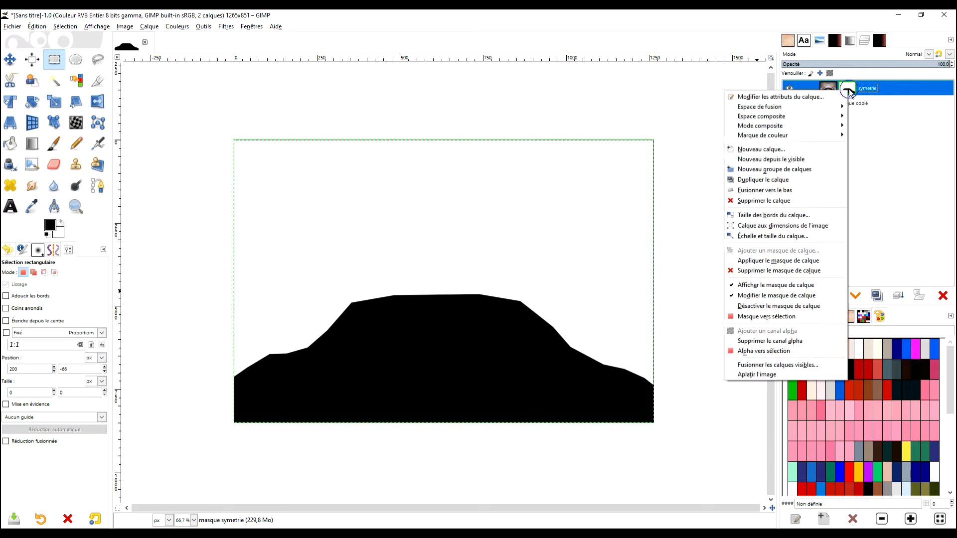
{"action": "left_click", "coordinate": [777, 281]}
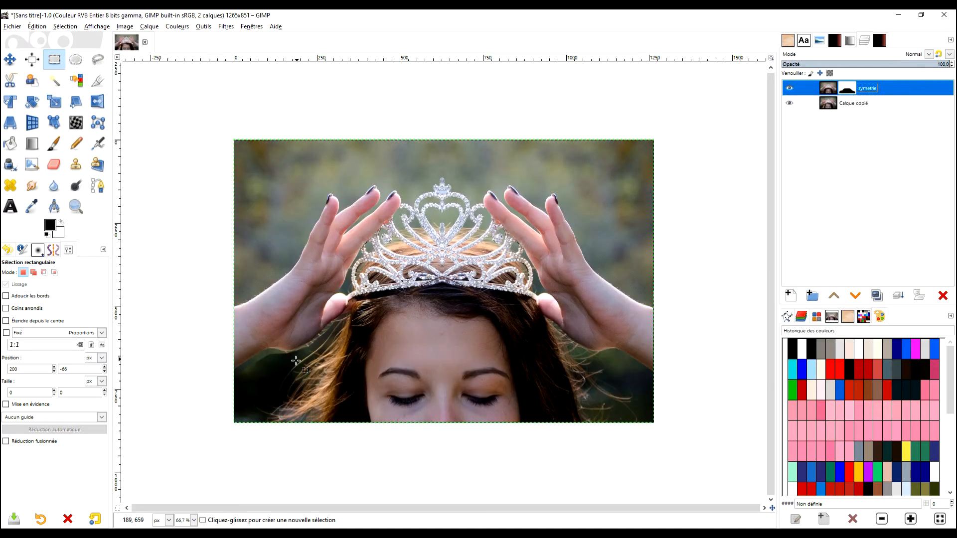
Step: With the 2. Hardness 025 paintbrush at size 128, paint black on the symetrie mask along the lower edge of the left hand and thumb
{"action": "scroll", "coordinate": [295, 360], "scroll_direction": "up", "scroll_amount": 3}
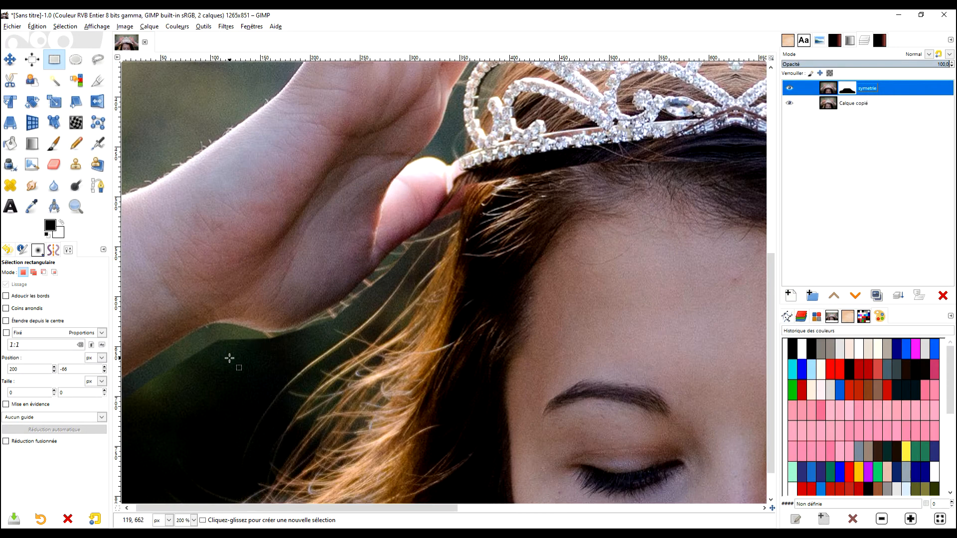
{"action": "left_click", "coordinate": [53, 144]}
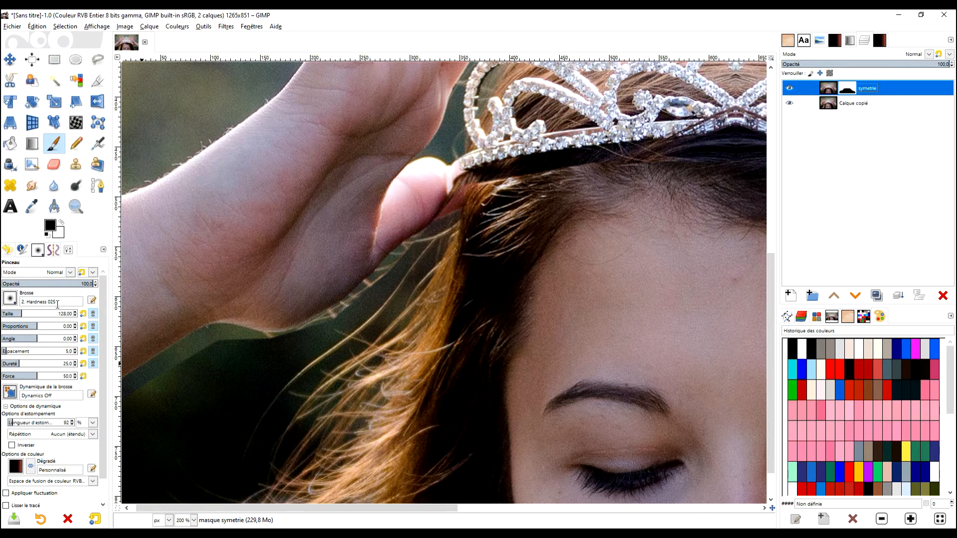
{"action": "left_click", "coordinate": [10, 299]}
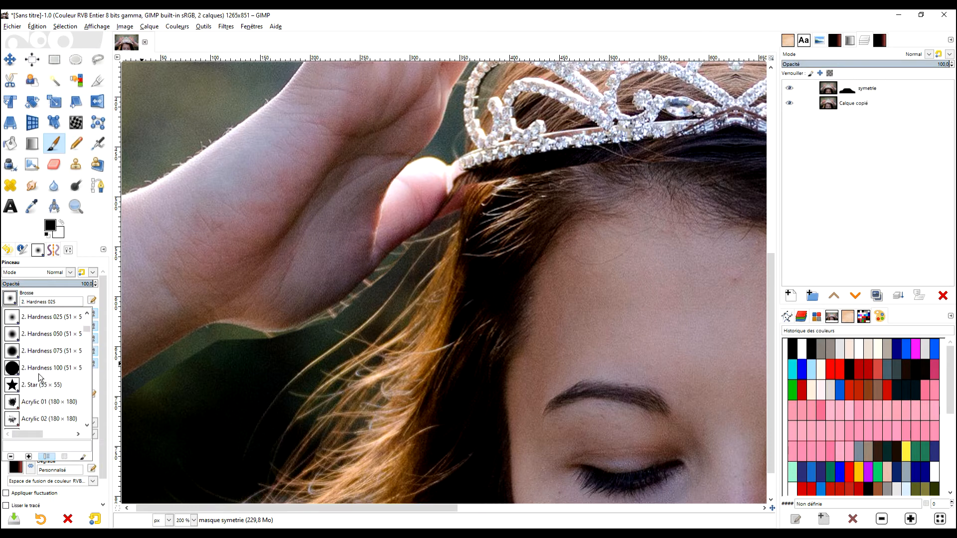
{"action": "left_click", "coordinate": [105, 263]}
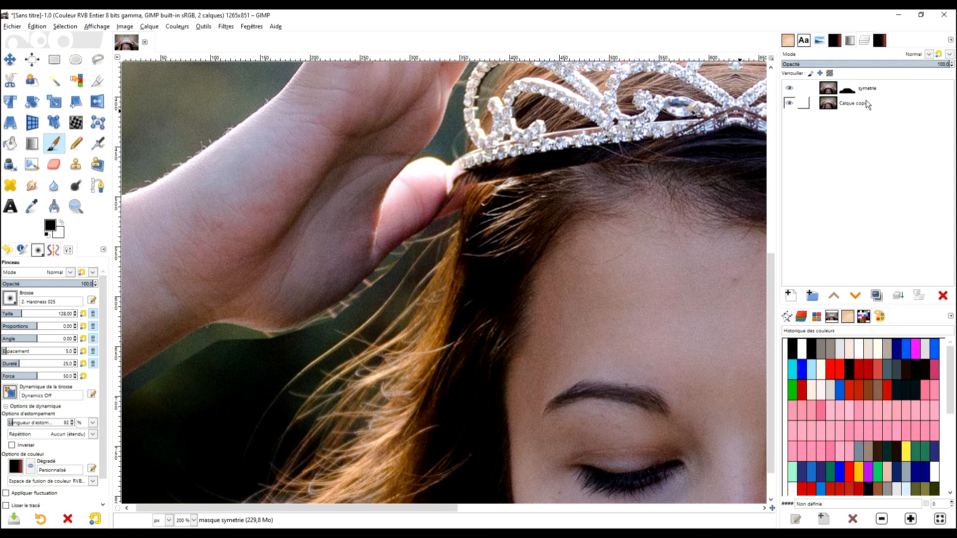
{"action": "left_click", "coordinate": [849, 87]}
{"action": "scroll", "coordinate": [267, 346], "scroll_direction": "left", "scroll_amount": 5}
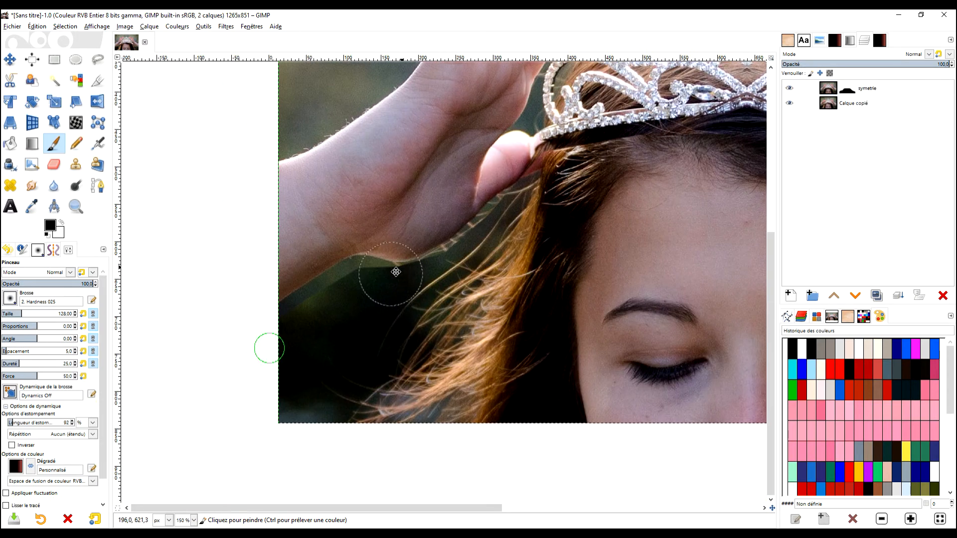
{"action": "scroll", "coordinate": [267, 345], "scroll_direction": "up", "scroll_amount": 2}
{"action": "mouse_move", "coordinate": [206, 344]}
{"action": "left_mouse_down"}
{"action": "mouse_move", "coordinate": [298, 289]}
{"action": "mouse_move", "coordinate": [290, 281]}
{"action": "mouse_move", "coordinate": [392, 229]}
{"action": "mouse_move", "coordinate": [566, 215]}
{"action": "mouse_move", "coordinate": [548, 210]}
{"action": "mouse_move", "coordinate": [652, 175]}
{"action": "left_mouse_up"}
{"action": "mouse_move", "coordinate": [568, 234]}
{"action": "left_mouse_down"}
{"action": "mouse_move", "coordinate": [519, 293]}
{"action": "mouse_move", "coordinate": [274, 418]}
{"action": "left_mouse_up"}
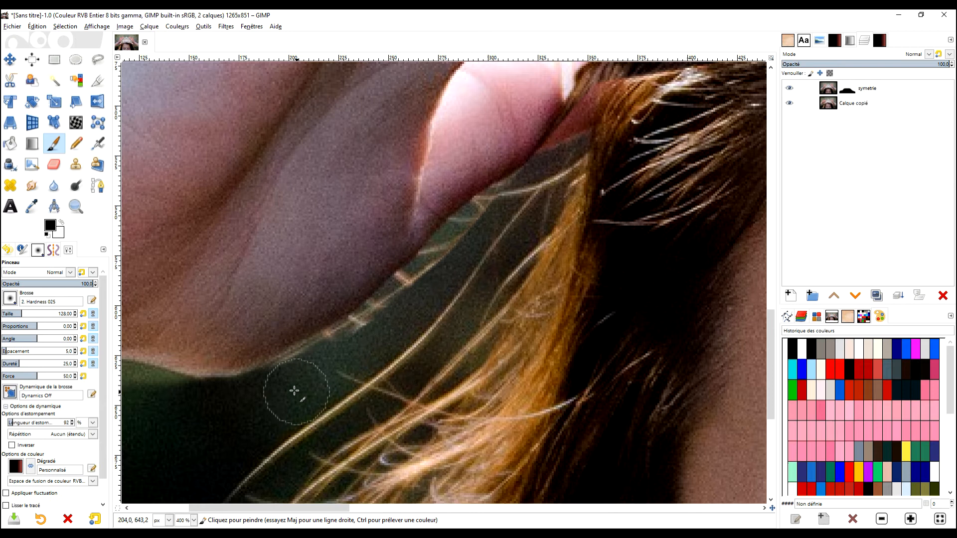
{"action": "mouse_move", "coordinate": [372, 337]}
{"action": "left_mouse_down"}
{"action": "mouse_move", "coordinate": [454, 264]}
{"action": "mouse_move", "coordinate": [371, 327]}
{"action": "mouse_move", "coordinate": [249, 382]}
{"action": "mouse_move", "coordinate": [333, 353]}
{"action": "mouse_move", "coordinate": [466, 230]}
{"action": "mouse_move", "coordinate": [566, 165]}
{"action": "left_mouse_up"}
Step: Paint white on the symetrie mask over the golden hair below the left thumb to bring back the mirrored layer's dark hair
{"action": "scroll", "coordinate": [613, 222], "scroll_direction": "down", "scroll_amount": 4, "text": "ctrl"}
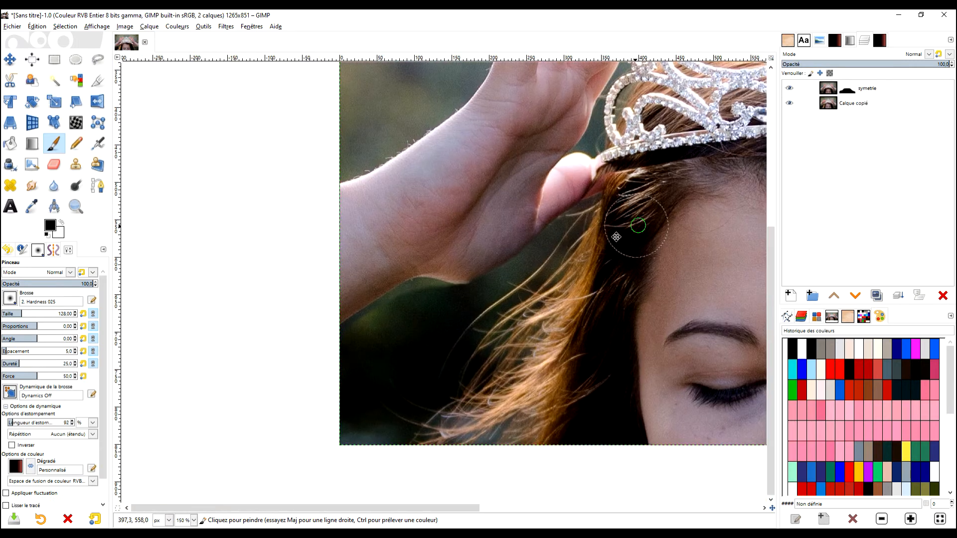
{"action": "scroll", "coordinate": [519, 239], "scroll_direction": "up", "scroll_amount": 3, "text": "ctrl"}
{"action": "scroll", "coordinate": [519, 239], "scroll_direction": "up", "scroll_amount": 2, "text": "ctrl"}
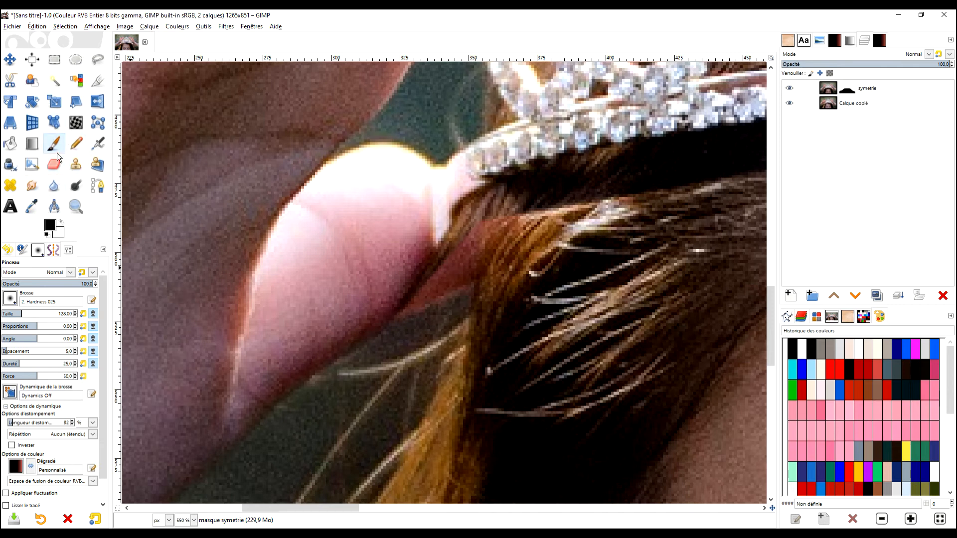
{"action": "mouse_move", "coordinate": [440, 272]}
{"action": "left_mouse_down"}
{"action": "mouse_move", "coordinate": [484, 241]}
{"action": "mouse_move", "coordinate": [411, 329]}
{"action": "mouse_move", "coordinate": [417, 355]}
{"action": "mouse_move", "coordinate": [461, 304]}
{"action": "mouse_move", "coordinate": [436, 388]}
{"action": "mouse_move", "coordinate": [418, 381]}
{"action": "left_mouse_up"}
{"action": "scroll", "coordinate": [434, 419], "scroll_direction": "down", "scroll_amount": 3}
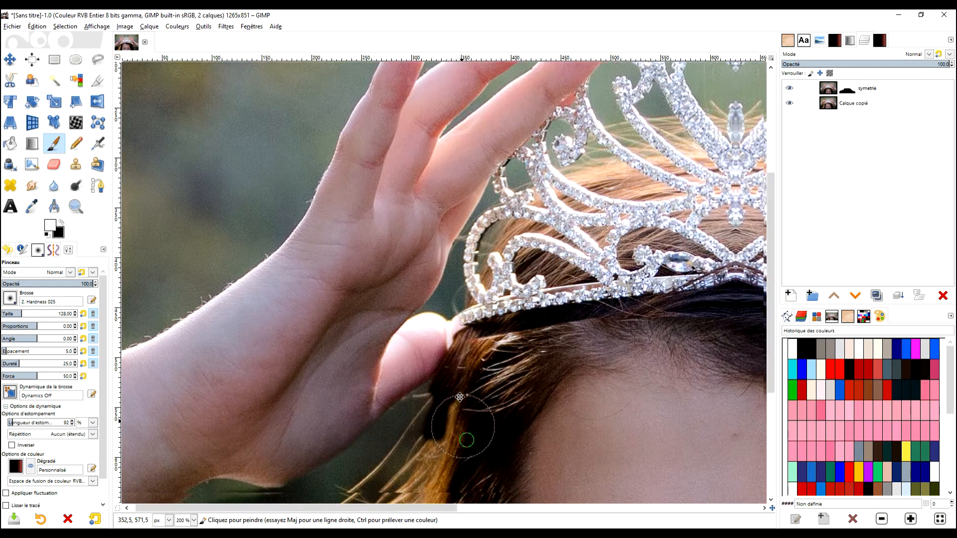
{"action": "scroll", "coordinate": [457, 294], "scroll_direction": "up", "scroll_amount": 2}
{"action": "mouse_move", "coordinate": [419, 252]}
{"action": "left_mouse_down"}
{"action": "mouse_move", "coordinate": [398, 321]}
{"action": "mouse_move", "coordinate": [423, 273]}
{"action": "mouse_move", "coordinate": [417, 320]}
{"action": "mouse_move", "coordinate": [459, 303]}
{"action": "mouse_move", "coordinate": [470, 273]}
{"action": "mouse_move", "coordinate": [455, 328]}
{"action": "mouse_move", "coordinate": [485, 311]}
{"action": "mouse_move", "coordinate": [474, 312]}
{"action": "mouse_move", "coordinate": [422, 426]}
{"action": "mouse_move", "coordinate": [403, 410]}
{"action": "mouse_move", "coordinate": [412, 385]}
{"action": "mouse_move", "coordinate": [403, 362]}
{"action": "mouse_move", "coordinate": [454, 442]}
{"action": "left_mouse_up"}
{"action": "scroll", "coordinate": [504, 336], "scroll_direction": "down", "scroll_amount": 3}
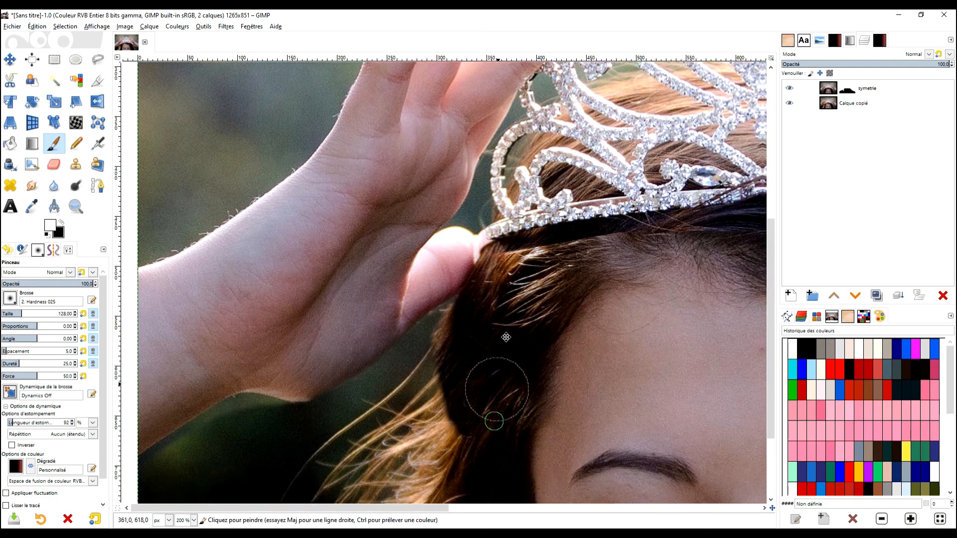
{"action": "scroll", "coordinate": [512, 285], "scroll_direction": "up", "scroll_amount": 2}
{"action": "left_click_drag", "start_coordinate": [514, 285], "coordinate": [520, 269]}
{"action": "mouse_move", "coordinate": [448, 229]}
{"action": "left_mouse_down"}
{"action": "mouse_move", "coordinate": [429, 399]}
{"action": "mouse_move", "coordinate": [471, 321]}
{"action": "left_mouse_up"}
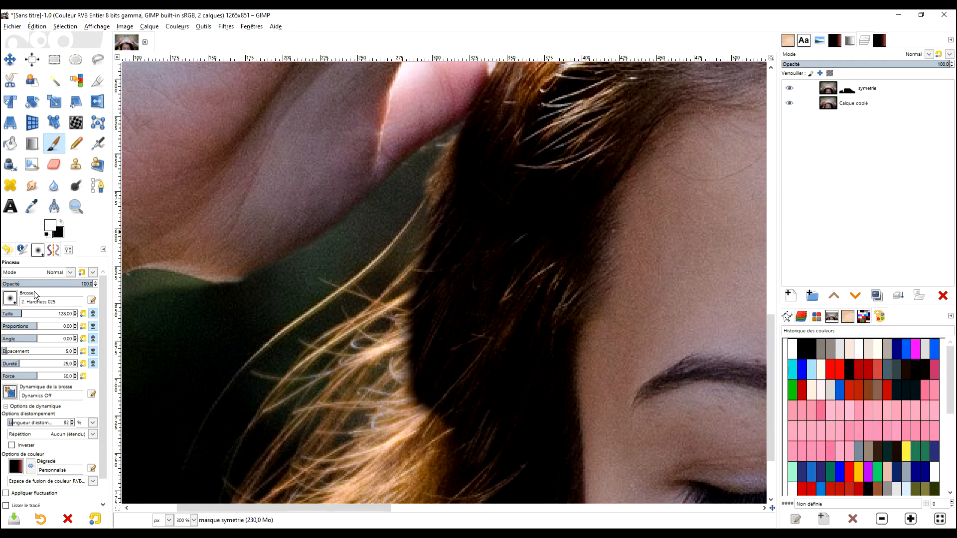
Step: Continue painting white over the left hair down to the image's lower edge, first at 37 and finally at 100 opacity
{"action": "mouse_move", "coordinate": [427, 303]}
{"action": "left_mouse_down"}
{"action": "mouse_move", "coordinate": [414, 277]}
{"action": "mouse_move", "coordinate": [407, 406]}
{"action": "left_mouse_up"}
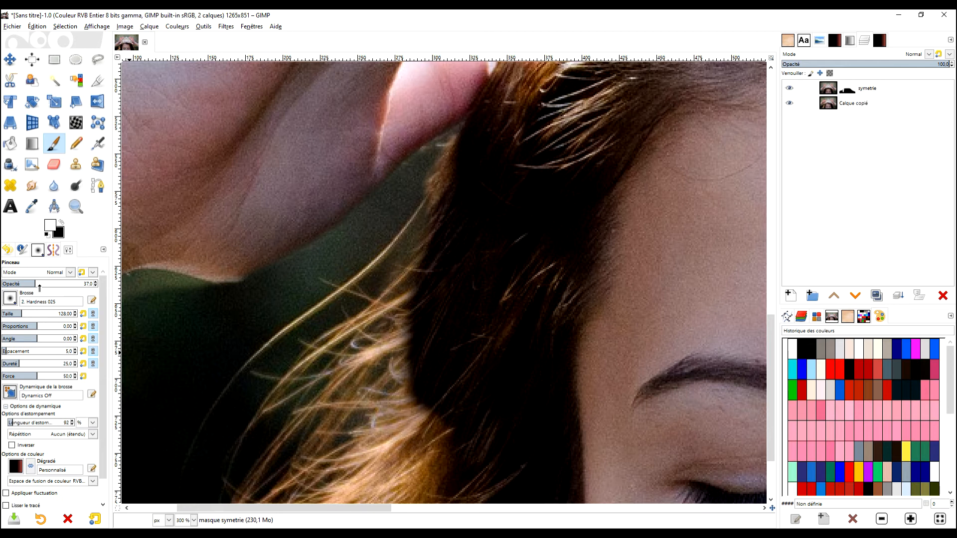
{"action": "left_click_drag", "start_coordinate": [39, 287], "coordinate": [98, 285]}
{"action": "mouse_move", "coordinate": [414, 295]}
{"action": "left_mouse_down"}
{"action": "mouse_move", "coordinate": [399, 326]}
{"action": "mouse_move", "coordinate": [409, 407]}
{"action": "mouse_move", "coordinate": [444, 458]}
{"action": "mouse_move", "coordinate": [422, 362]}
{"action": "mouse_move", "coordinate": [431, 409]}
{"action": "mouse_move", "coordinate": [467, 400]}
{"action": "mouse_move", "coordinate": [425, 433]}
{"action": "mouse_move", "coordinate": [446, 422]}
{"action": "mouse_move", "coordinate": [456, 432]}
{"action": "mouse_move", "coordinate": [441, 411]}
{"action": "mouse_move", "coordinate": [365, 520]}
{"action": "mouse_move", "coordinate": [419, 372]}
{"action": "mouse_move", "coordinate": [346, 506]}
{"action": "mouse_move", "coordinate": [302, 529]}
{"action": "mouse_move", "coordinate": [268, 504]}
{"action": "mouse_move", "coordinate": [247, 455]}
{"action": "mouse_move", "coordinate": [303, 448]}
{"action": "mouse_move", "coordinate": [292, 445]}
{"action": "mouse_move", "coordinate": [245, 513]}
{"action": "left_mouse_up"}
{"action": "scroll", "coordinate": [488, 414], "scroll_direction": "down", "scroll_amount": 2}
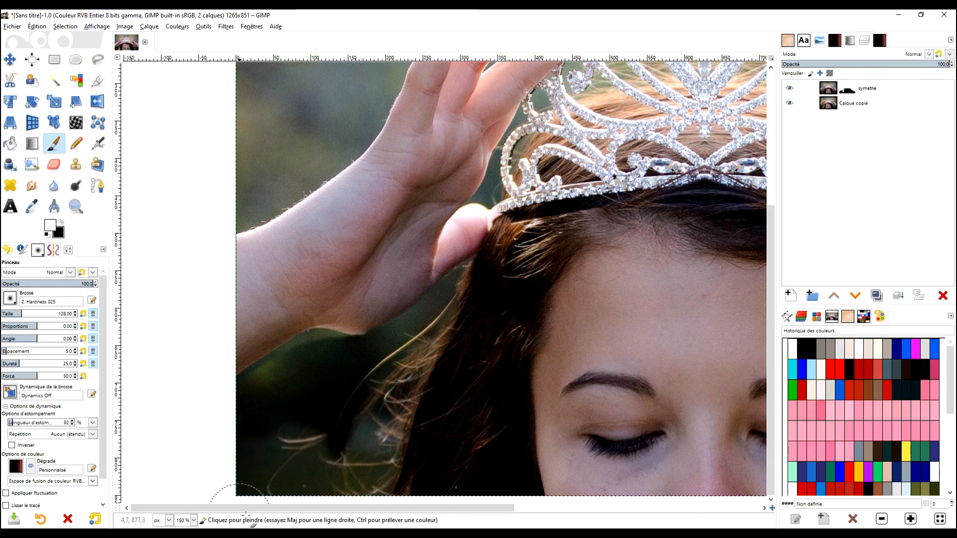
Step: Paint black on the mask over the stray wisps in the lower-left background and along the left forearm's underside
{"action": "mouse_move", "coordinate": [310, 416]}
{"action": "left_mouse_down"}
{"action": "mouse_move", "coordinate": [299, 461]}
{"action": "mouse_move", "coordinate": [271, 501]}
{"action": "left_mouse_up"}
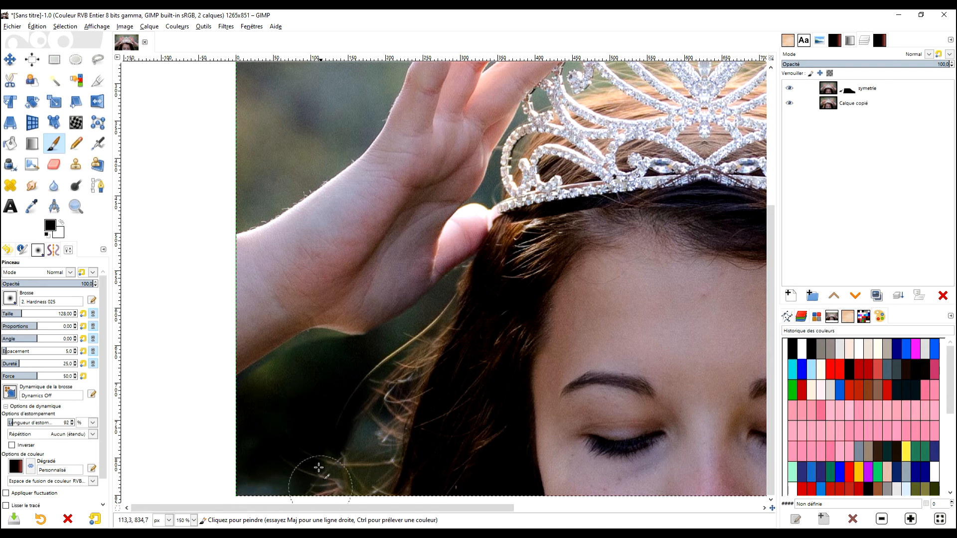
{"action": "scroll", "coordinate": [551, 321], "scroll_direction": "down", "scroll_amount": 3}
{"action": "scroll", "coordinate": [465, 329], "scroll_direction": "up", "scroll_amount": 5}
{"action": "scroll", "coordinate": [448, 321], "scroll_direction": "down", "scroll_amount": 4}
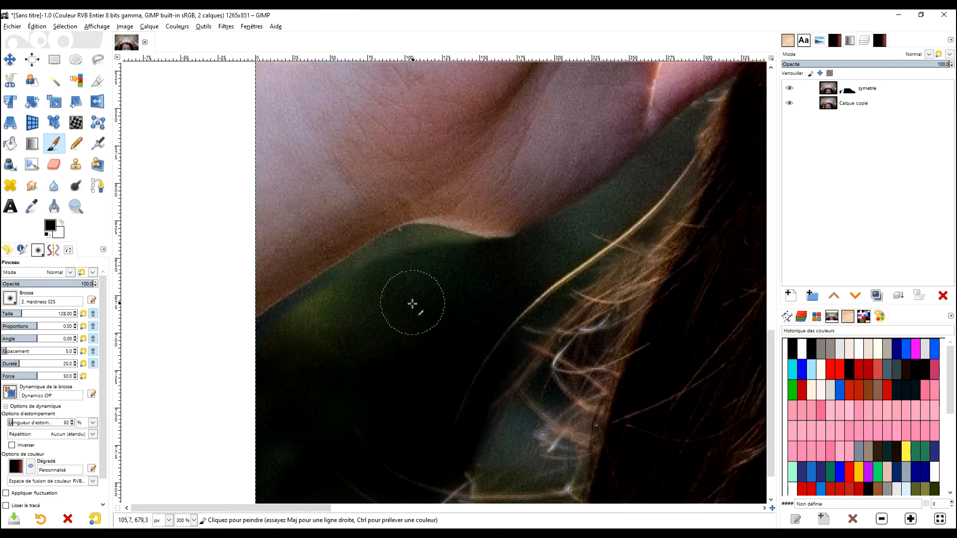
{"action": "mouse_move", "coordinate": [393, 259]}
{"action": "left_mouse_down"}
{"action": "mouse_move", "coordinate": [470, 256]}
{"action": "mouse_move", "coordinate": [426, 253]}
{"action": "mouse_move", "coordinate": [359, 273]}
{"action": "mouse_move", "coordinate": [244, 364]}
{"action": "left_mouse_up"}
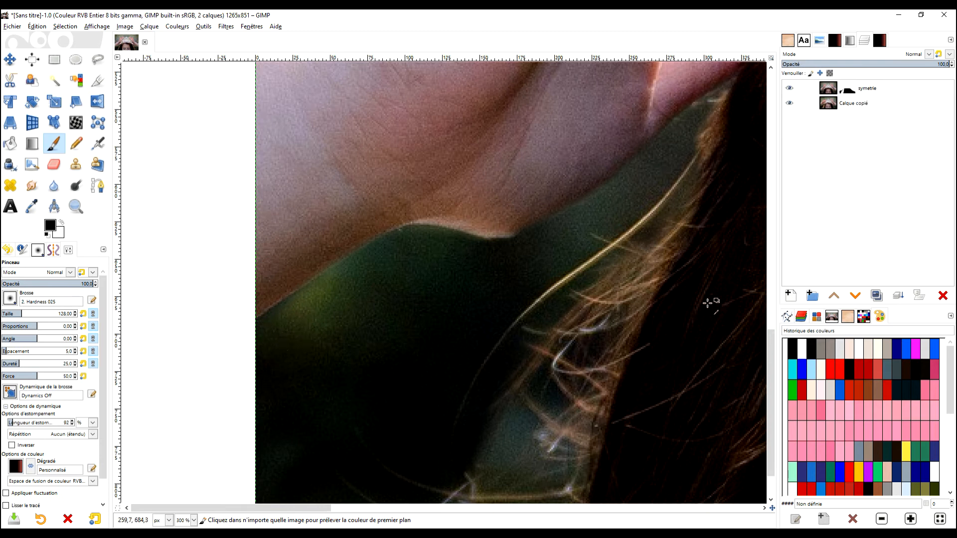
Step: Paint black on the mask along the hairline just under the tiara's base to reveal the original photo's hair
{"action": "scroll", "coordinate": [711, 301], "scroll_direction": "down", "scroll_amount": 2}
{"action": "scroll", "coordinate": [379, 217], "scroll_direction": "up", "scroll_amount": 2}
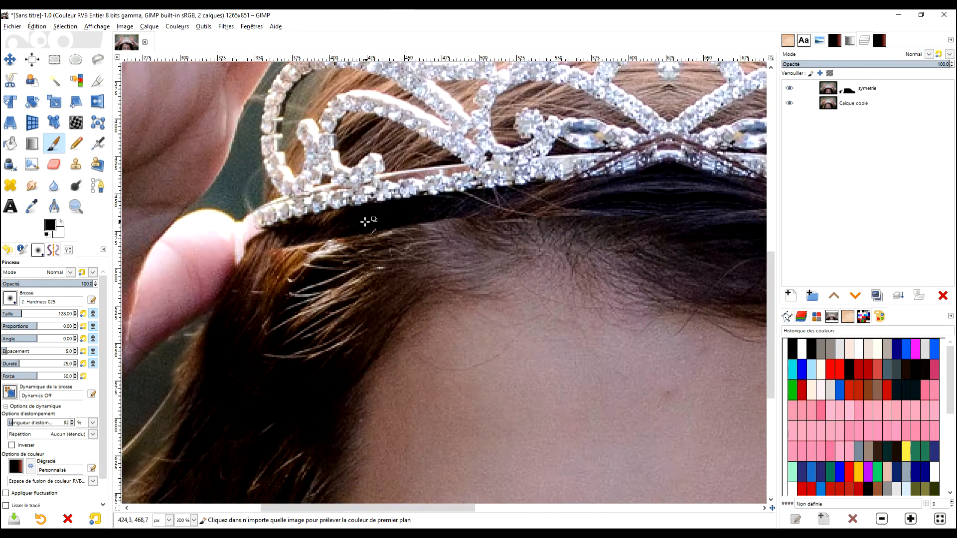
{"action": "mouse_move", "coordinate": [358, 252]}
{"action": "left_mouse_down"}
{"action": "mouse_move", "coordinate": [329, 258]}
{"action": "mouse_move", "coordinate": [402, 247]}
{"action": "mouse_move", "coordinate": [319, 259]}
{"action": "mouse_move", "coordinate": [474, 228]}
{"action": "mouse_move", "coordinate": [421, 230]}
{"action": "mouse_move", "coordinate": [298, 262]}
{"action": "left_mouse_up"}
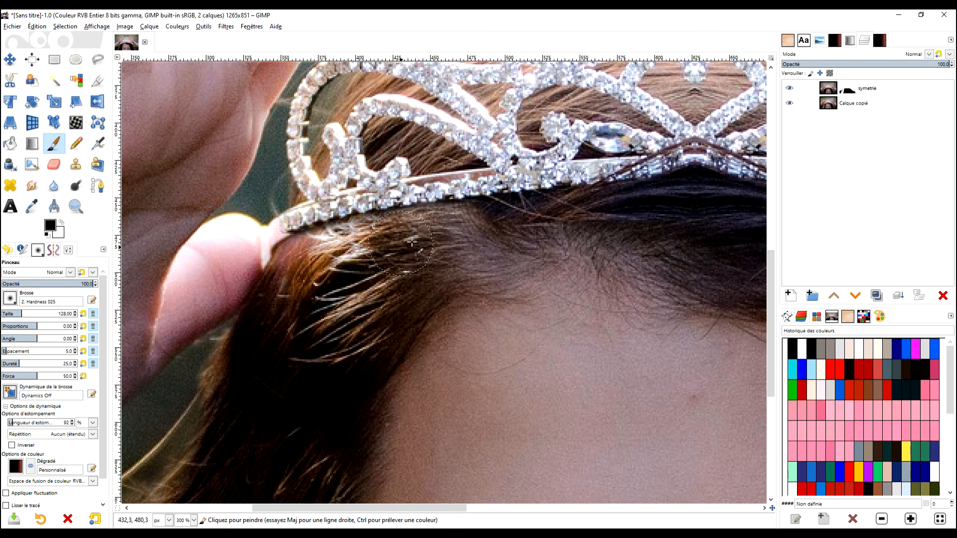
{"action": "scroll", "coordinate": [643, 222], "scroll_direction": "down", "scroll_amount": 3}
{"action": "left_click_drag", "start_coordinate": [643, 221], "coordinate": [508, 252]}
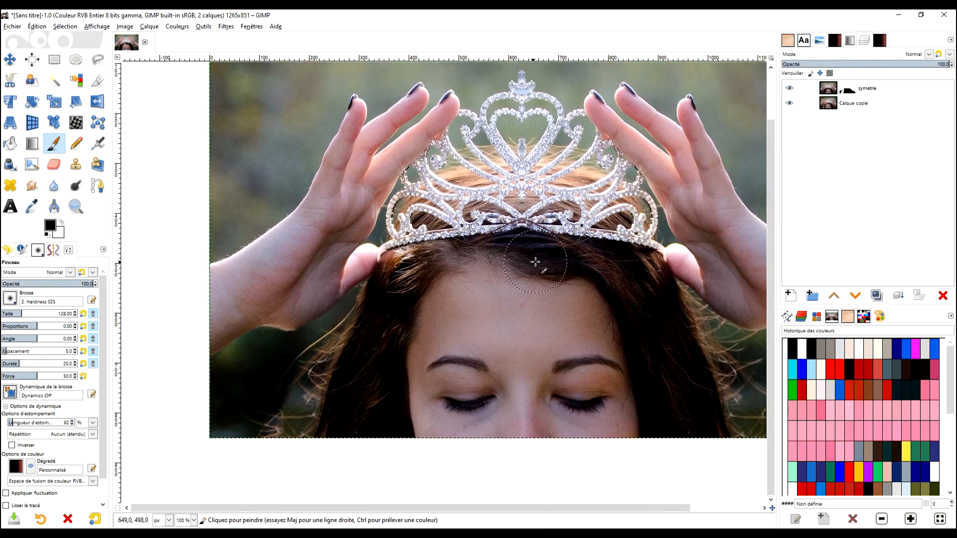
{"action": "left_click_drag", "start_coordinate": [629, 238], "coordinate": [535, 246]}
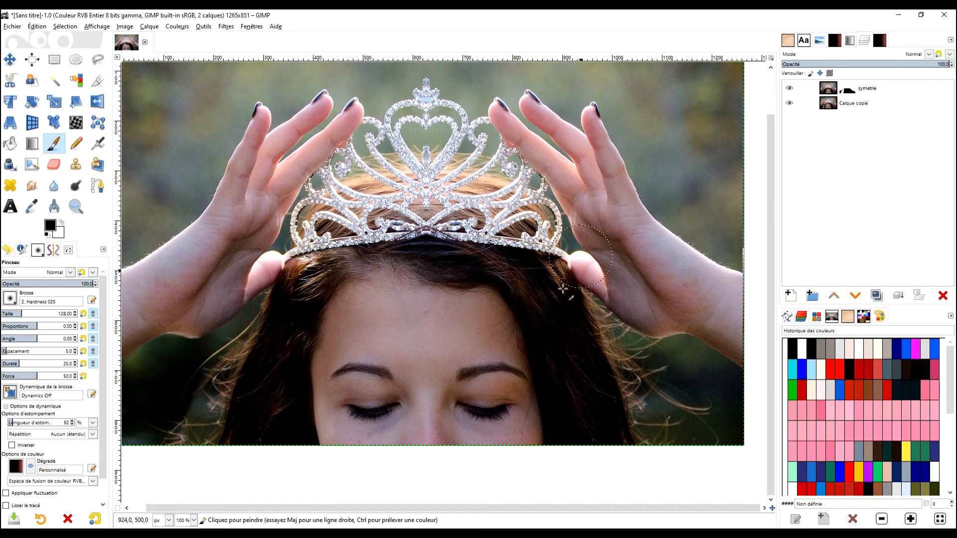
Step: Create a new layer from the visible image above the symetrie layer for retouching the tiara's centre with the Clone tool
{"action": "scroll", "coordinate": [563, 289], "scroll_direction": "down", "scroll_amount": 1}
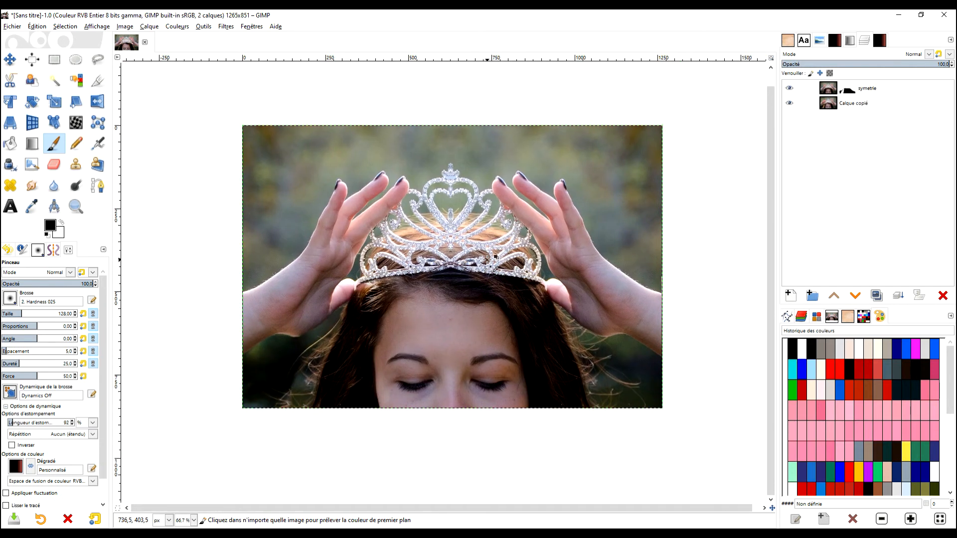
{"action": "scroll", "coordinate": [570, 235], "scroll_direction": "up", "scroll_amount": 1}
{"action": "scroll", "coordinate": [540, 250], "scroll_direction": "down", "scroll_amount": 1}
{"action": "left_click_drag", "start_coordinate": [473, 283], "coordinate": [498, 274]}
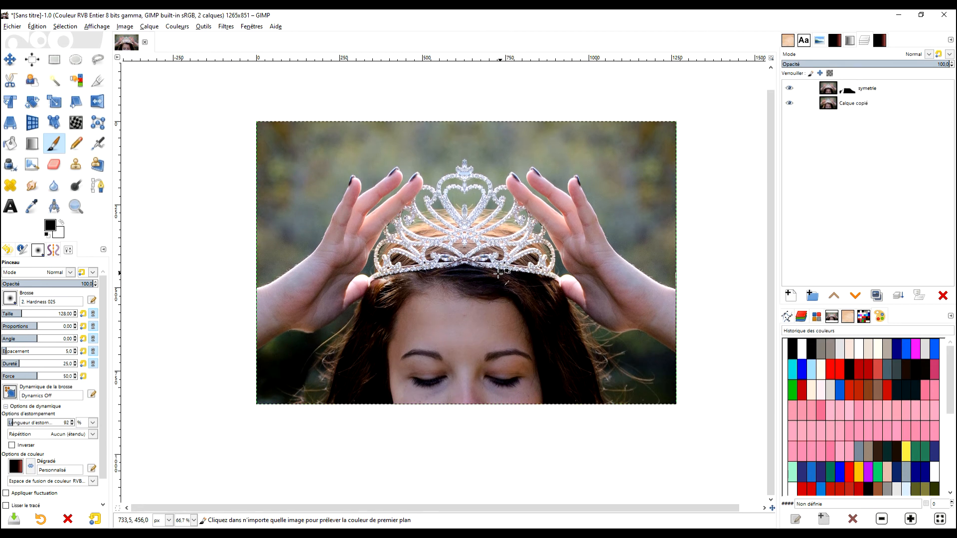
{"action": "scroll", "coordinate": [494, 272], "scroll_direction": "up", "scroll_amount": 1}
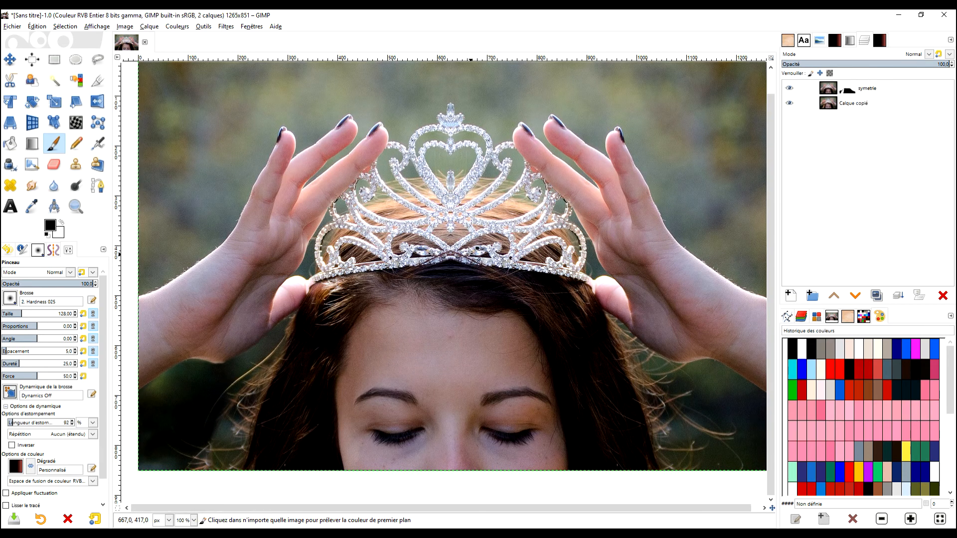
{"action": "scroll", "coordinate": [457, 272], "scroll_direction": "up", "scroll_amount": 5}
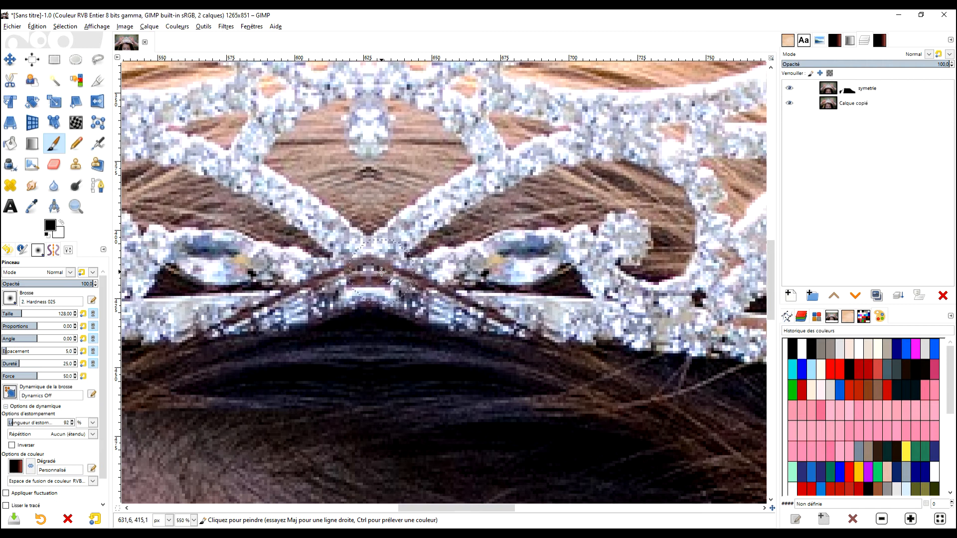
{"action": "left_click", "coordinate": [75, 167]}
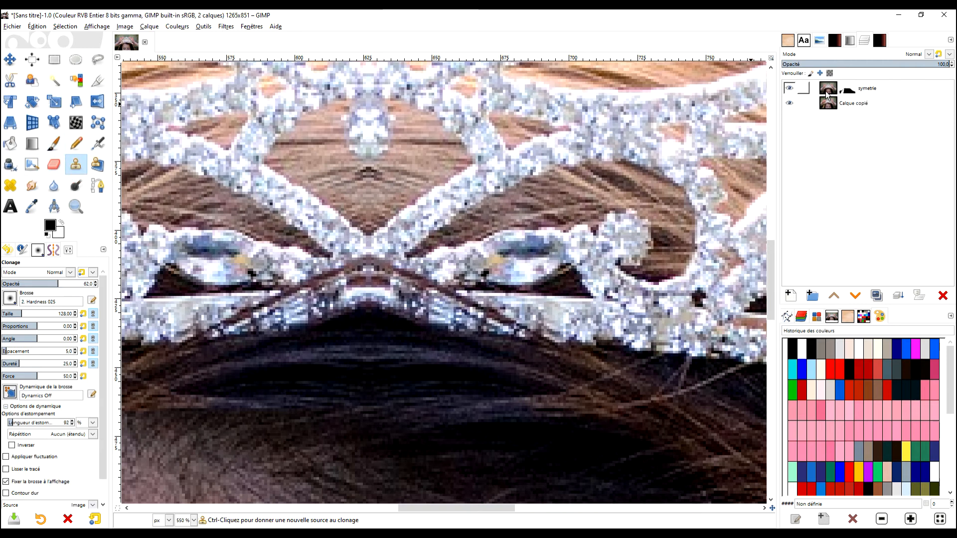
{"action": "left_click", "coordinate": [826, 93]}
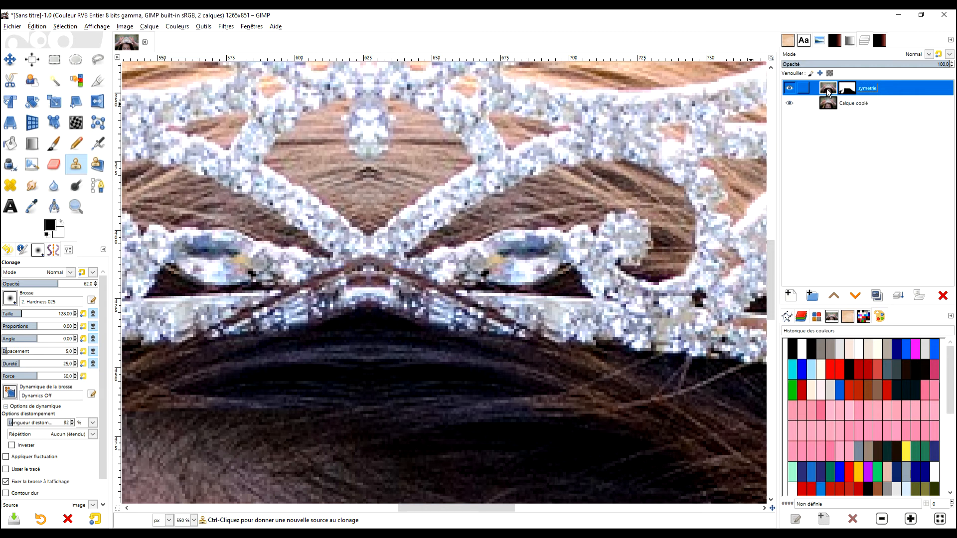
{"action": "right_click", "coordinate": [827, 88]}
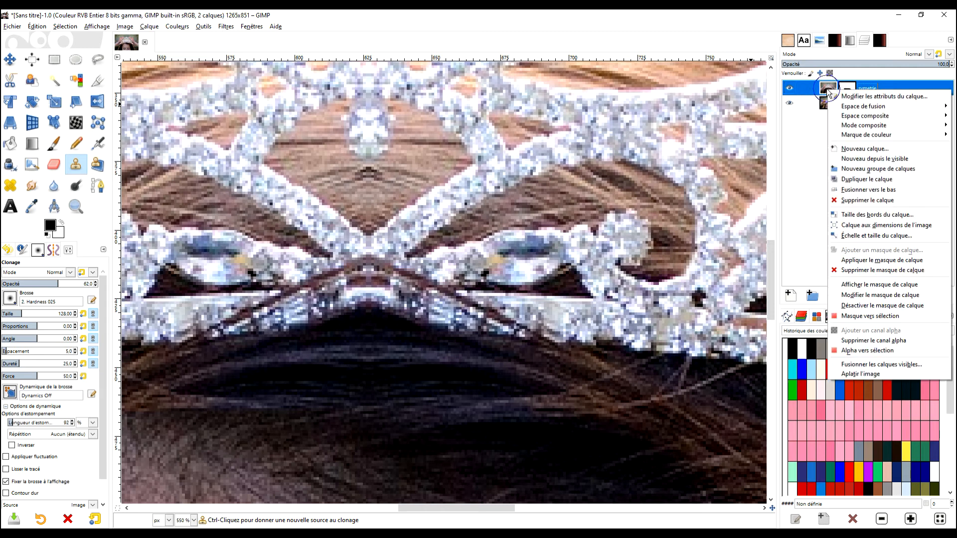
{"action": "left_click", "coordinate": [880, 160]}
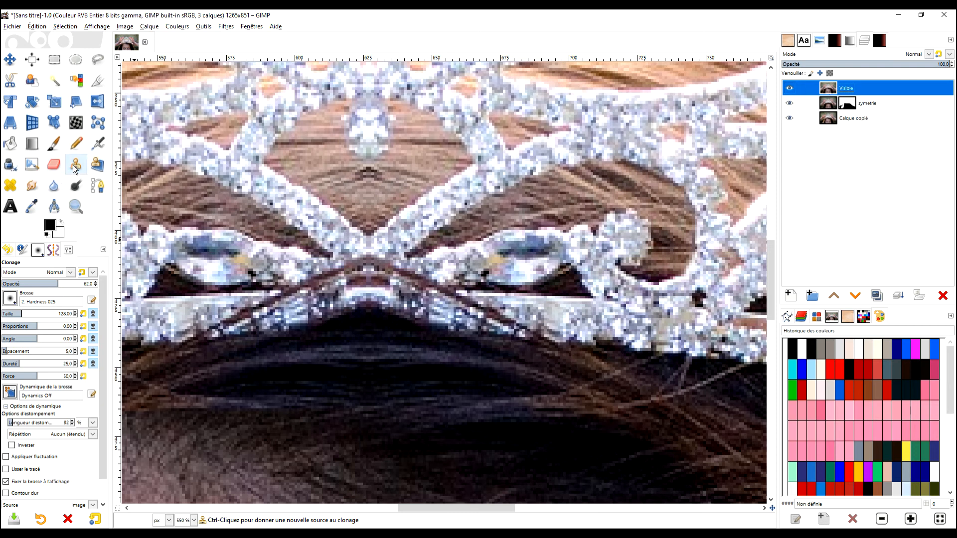
Step: Clone crystals from the outer parts of the tiara's lower band over the hair strands crossing it on both sides of the centre
{"action": "left_click", "coordinate": [578, 323], "text": "ctrl"}
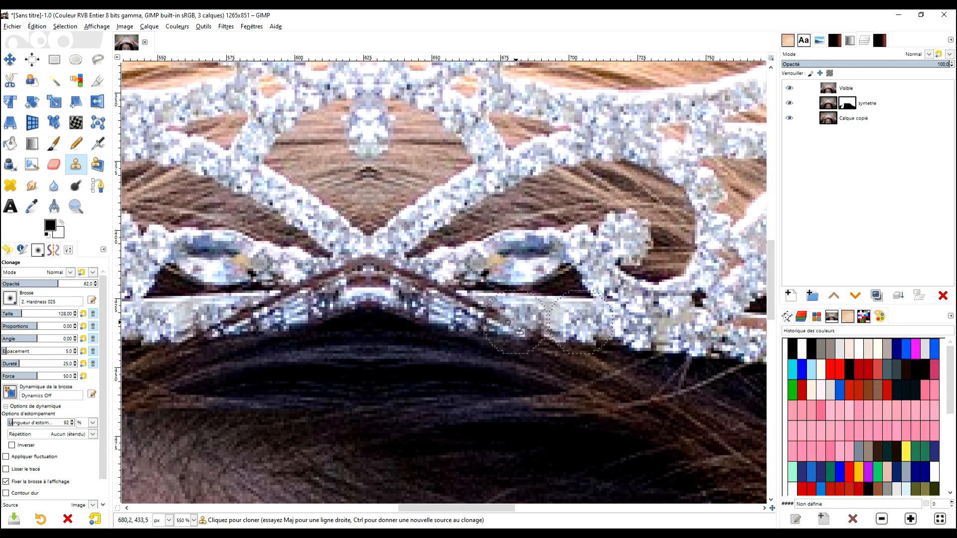
{"action": "left_click_drag", "start_coordinate": [492, 321], "coordinate": [497, 320]}
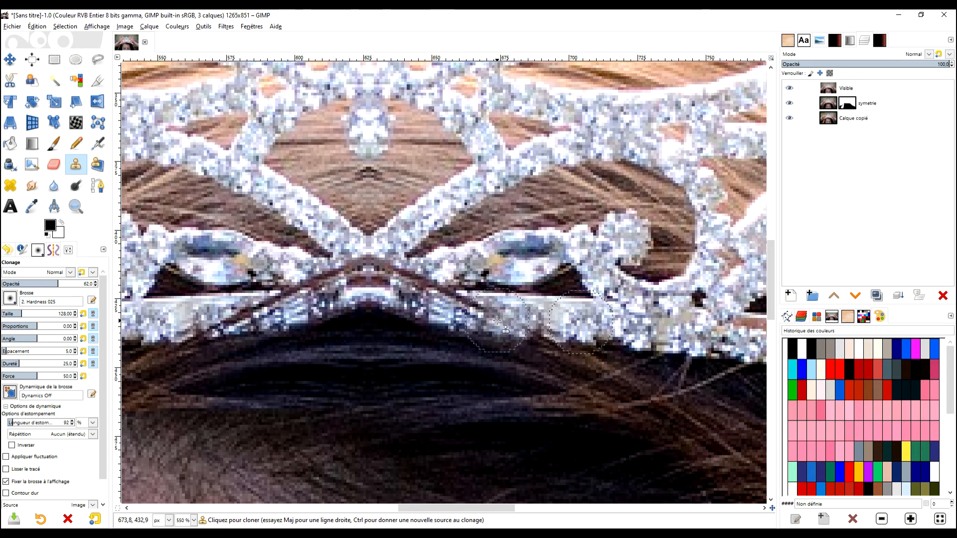
{"action": "left_click_drag", "start_coordinate": [279, 324], "coordinate": [383, 328]}
{"action": "left_click", "coordinate": [258, 323], "text": "ctrl"}
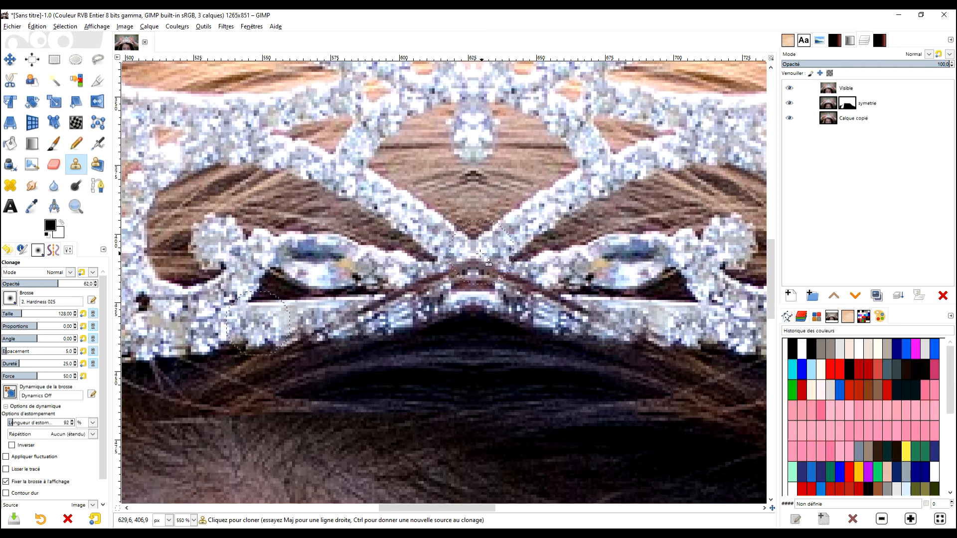
{"action": "left_click", "coordinate": [247, 326], "text": "ctrl"}
{"action": "left_click", "coordinate": [366, 320]}
{"action": "left_click", "coordinate": [365, 320]}
{"action": "left_click", "coordinate": [364, 319]}
{"action": "left_click_drag", "start_coordinate": [340, 322], "coordinate": [309, 325]}
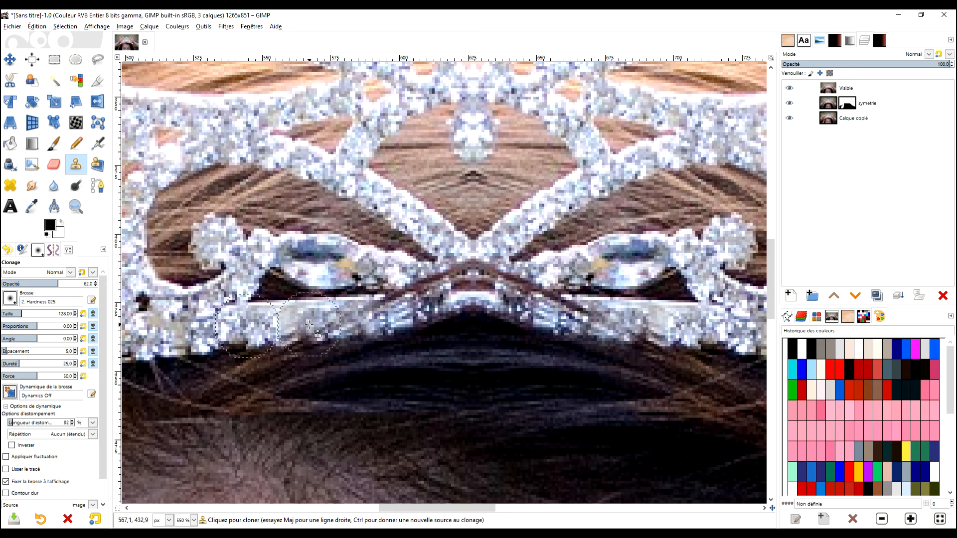
{"action": "left_click", "coordinate": [374, 320]}
{"action": "left_click", "coordinate": [396, 322]}
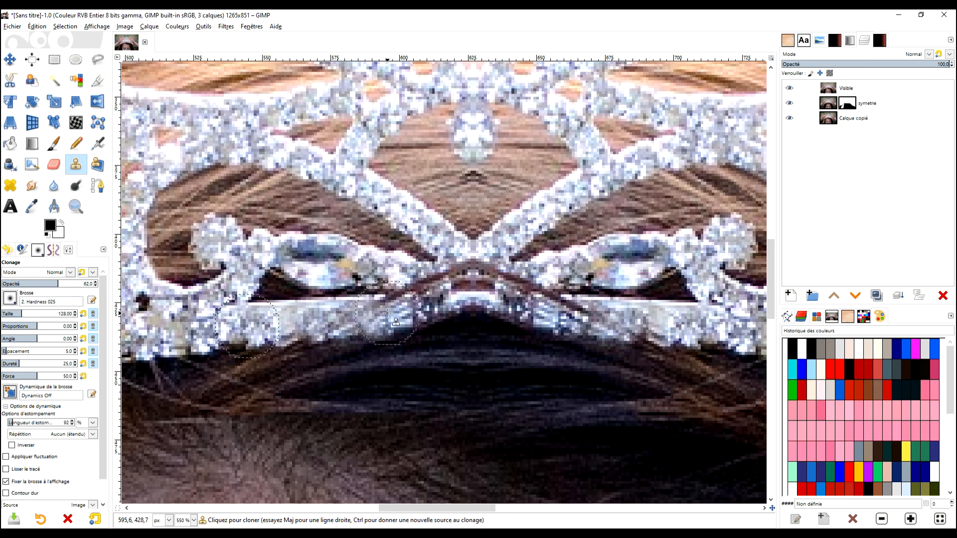
Step: Clone crystals from beside the left oval jewel over the dark hair strands at the tiara's central crossing
{"action": "scroll", "coordinate": [488, 315], "scroll_direction": "down", "scroll_amount": 6}
{"action": "scroll", "coordinate": [420, 288], "scroll_direction": "up", "scroll_amount": 6}
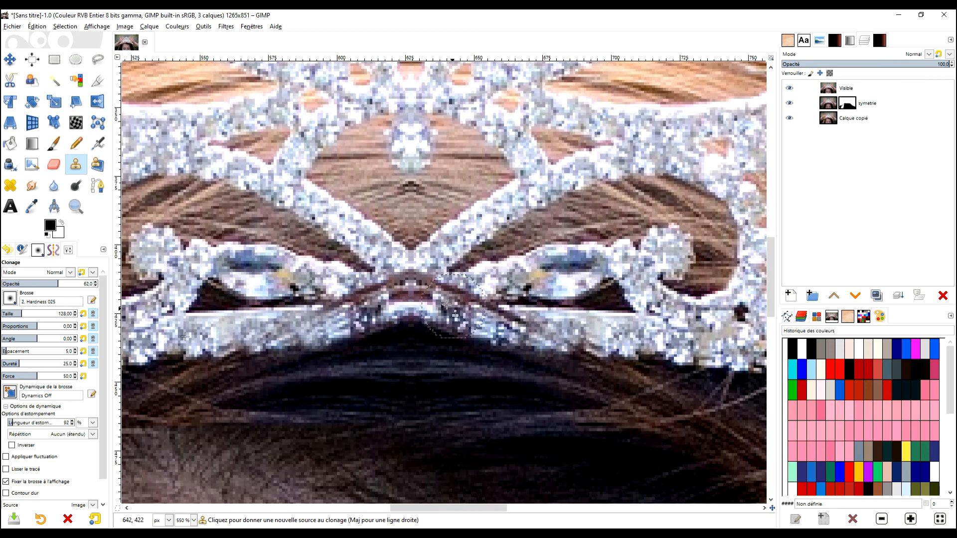
{"action": "left_click_drag", "start_coordinate": [420, 287], "coordinate": [416, 331]}
{"action": "scroll", "coordinate": [373, 330], "scroll_direction": "up", "scroll_amount": 1}
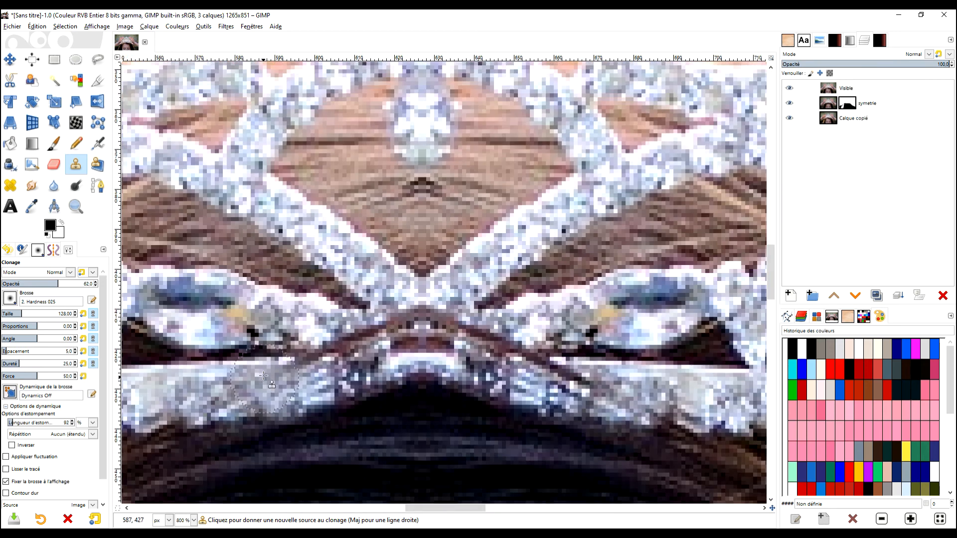
{"action": "left_click", "coordinate": [282, 313], "text": "ctrl"}
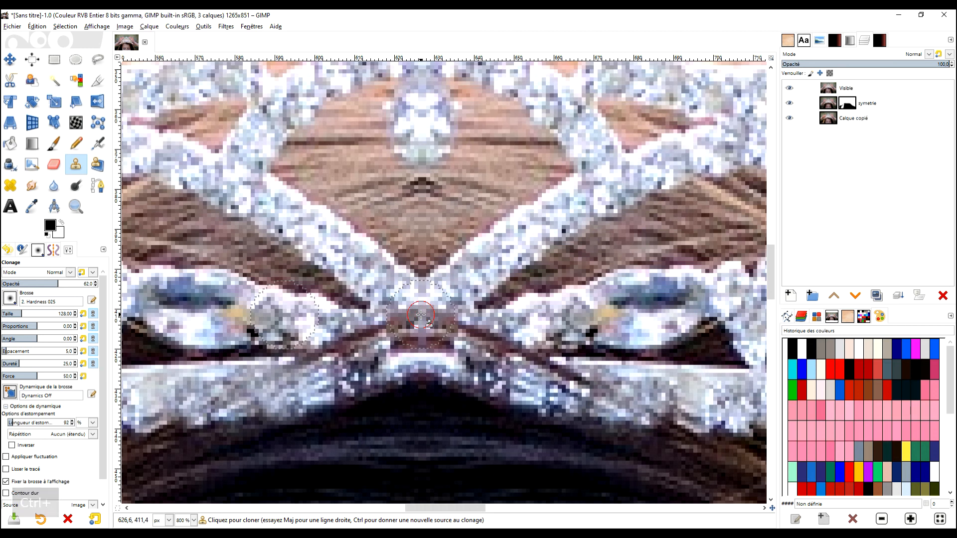
{"action": "left_click", "coordinate": [424, 314]}
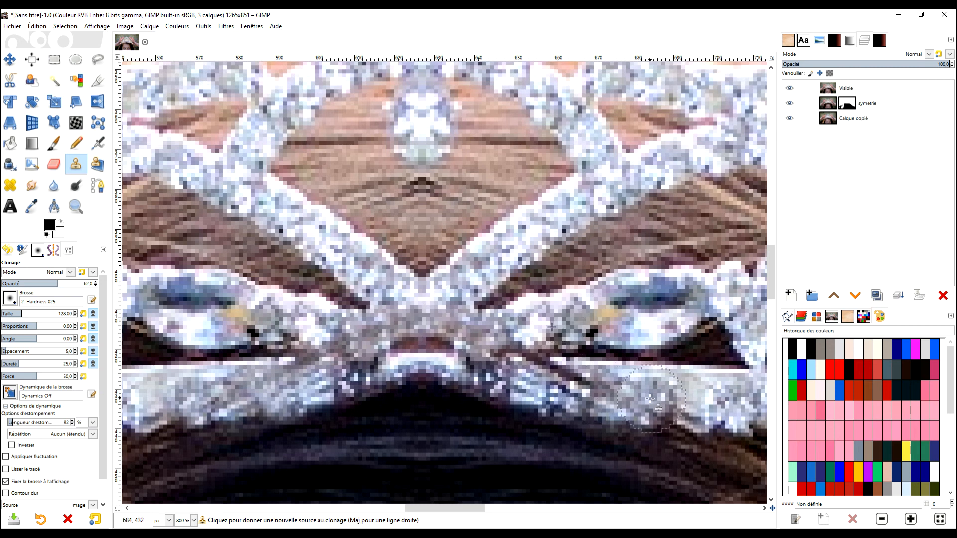
Step: Clone crystals from the lower band's right part over the hair strands between the right oval jewel and the central crossing
{"action": "mouse_move", "coordinate": [664, 405]}
{"action": "left_mouse_down"}
{"action": "mouse_move", "coordinate": [467, 368]}
{"action": "mouse_move", "coordinate": [430, 389]}
{"action": "left_mouse_up"}
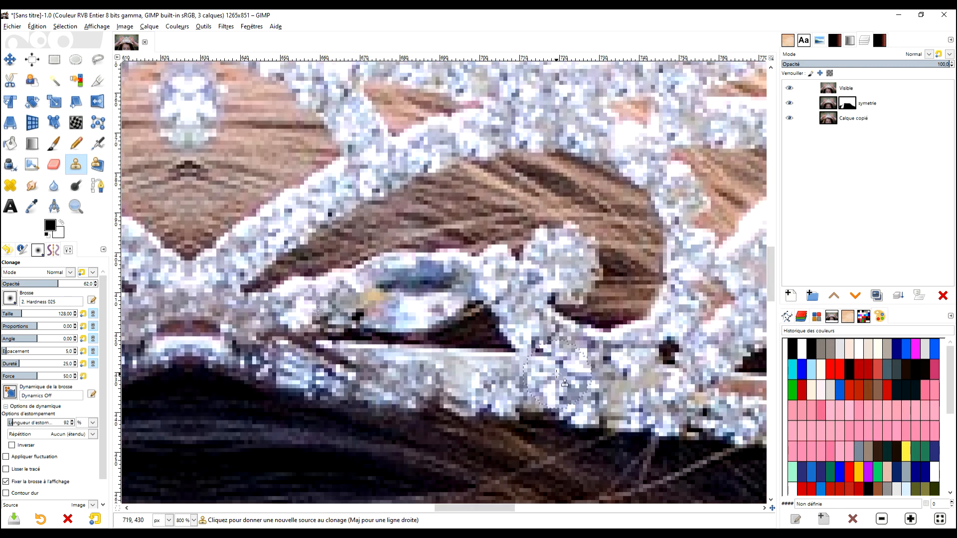
{"action": "left_click", "coordinate": [330, 362], "text": "ctrl"}
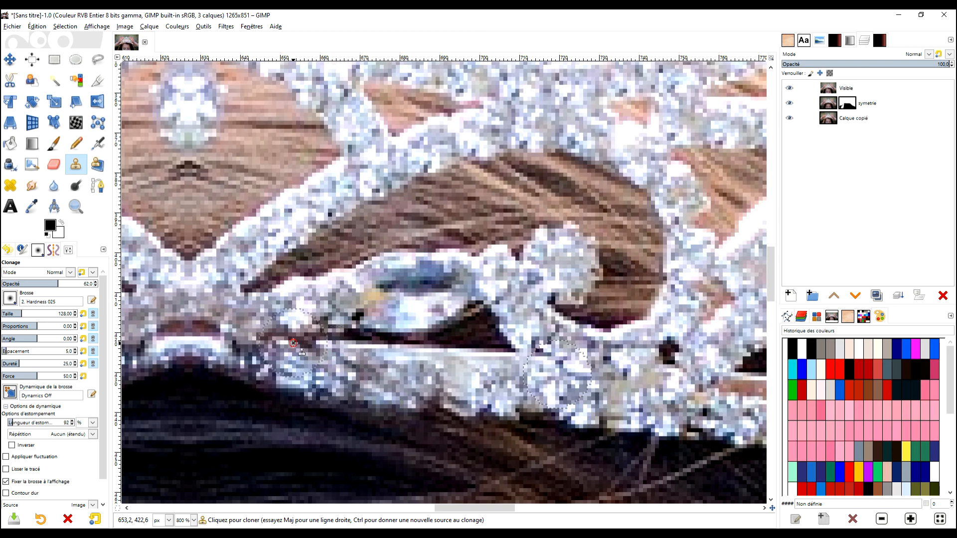
{"action": "left_click", "coordinate": [294, 342]}
{"action": "left_click", "coordinate": [295, 342]}
{"action": "left_click", "coordinate": [293, 342]}
{"action": "left_click", "coordinate": [263, 346]}
{"action": "scroll", "coordinate": [263, 346], "scroll_direction": "down", "scroll_amount": 7}
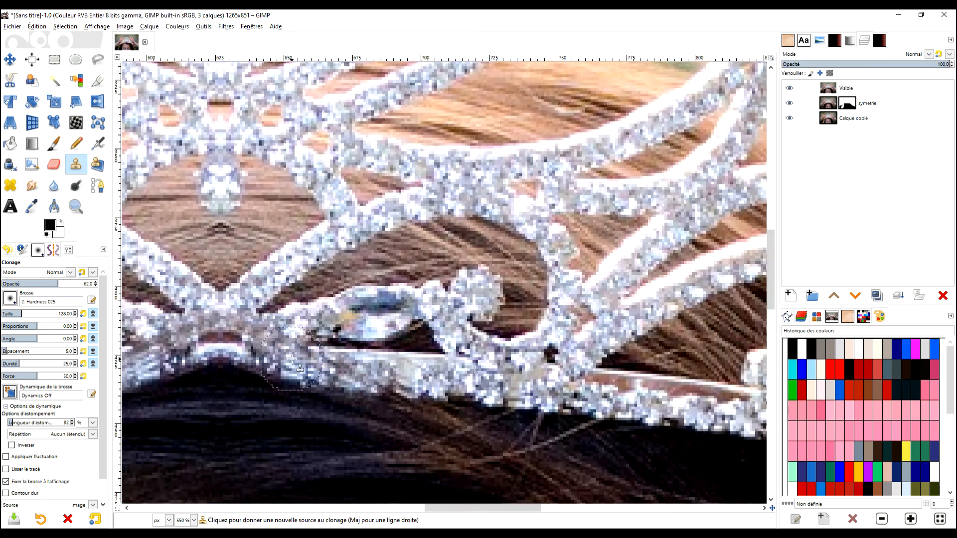
Step: Clone crystals from the right diagonal branch onto the dull patch where the two branches meet at the tiara's centre
{"action": "scroll", "coordinate": [554, 298], "scroll_direction": "up", "scroll_amount": 5}
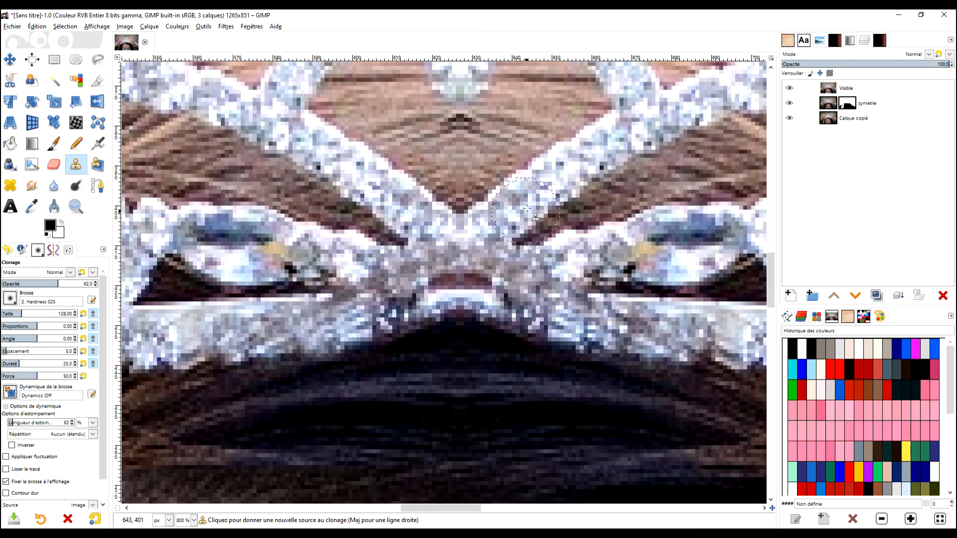
{"action": "left_click", "coordinate": [527, 197], "text": "ctrl"}
{"action": "left_click", "coordinate": [462, 255]}
{"action": "left_click", "coordinate": [462, 256]}
{"action": "left_click", "coordinate": [464, 253]}
{"action": "left_click", "coordinate": [465, 255]}
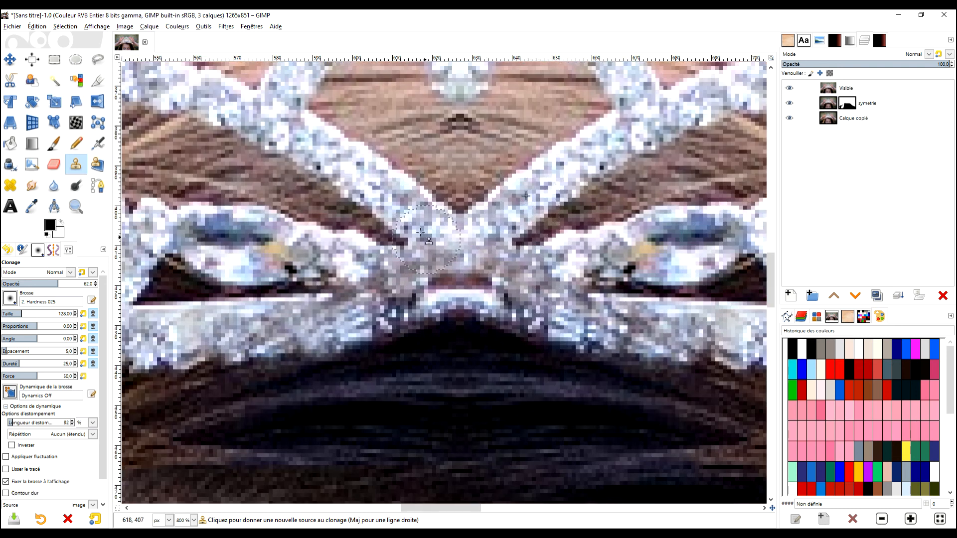
Step: Clone crystals from the left diagonal branch's lower end over the dull areas around the central crossing and on the left lower band
{"action": "left_click", "coordinate": [398, 203], "text": "ctrl"}
{"action": "left_click", "coordinate": [408, 271]}
{"action": "left_click", "coordinate": [408, 274]}
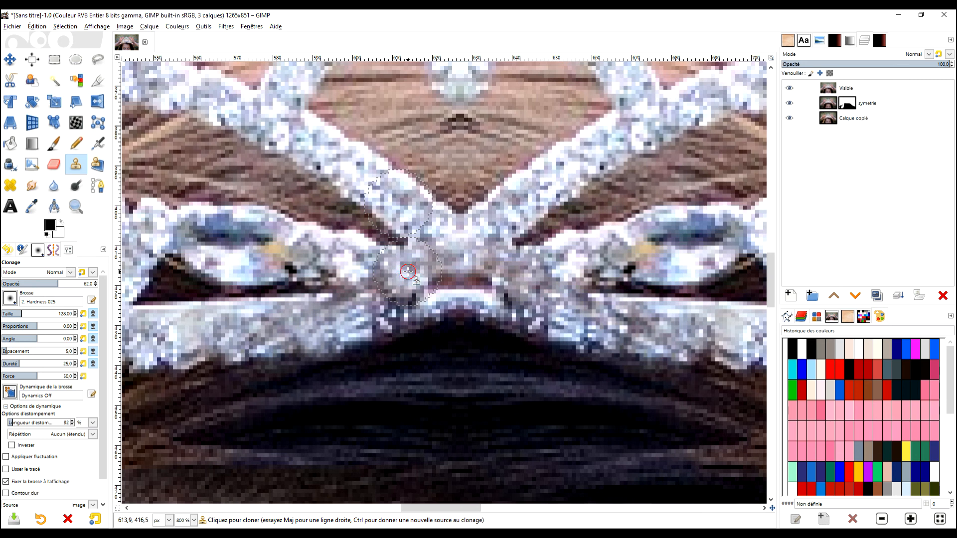
{"action": "left_click", "coordinate": [379, 271]}
{"action": "left_click", "coordinate": [378, 271]}
{"action": "left_click", "coordinate": [529, 277]}
{"action": "left_click", "coordinate": [528, 274]}
{"action": "left_click", "coordinate": [504, 255]}
{"action": "left_click", "coordinate": [501, 256]}
{"action": "left_click", "coordinate": [462, 245]}
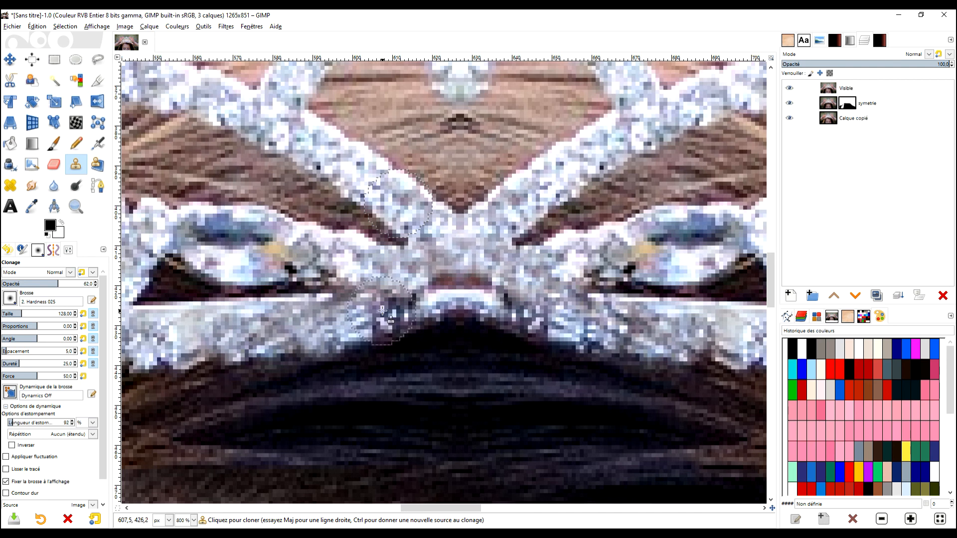
{"action": "left_click", "coordinate": [319, 324]}
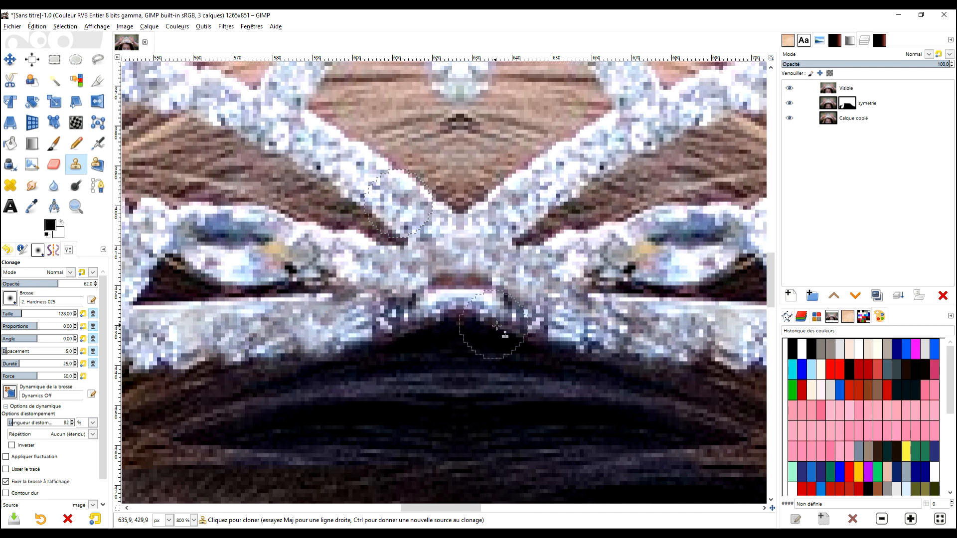
Step: Activate the Rectangle Select tool with the tiara and both hands in view
{"action": "scroll", "coordinate": [503, 332], "scroll_direction": "down", "scroll_amount": 5, "text": "ctrl"}
{"action": "scroll", "coordinate": [524, 340], "scroll_direction": "down", "scroll_amount": 1, "text": "ctrl"}
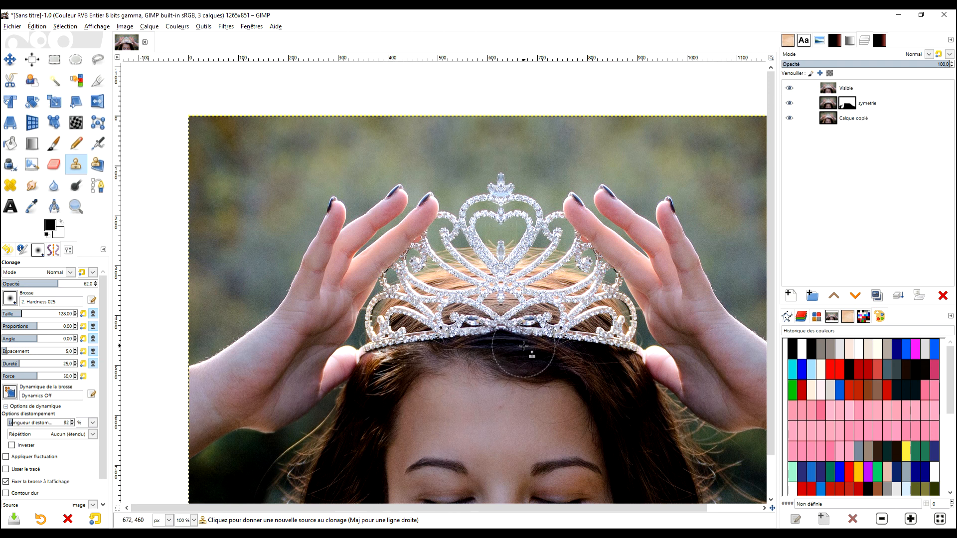
{"action": "key", "text": "r"}
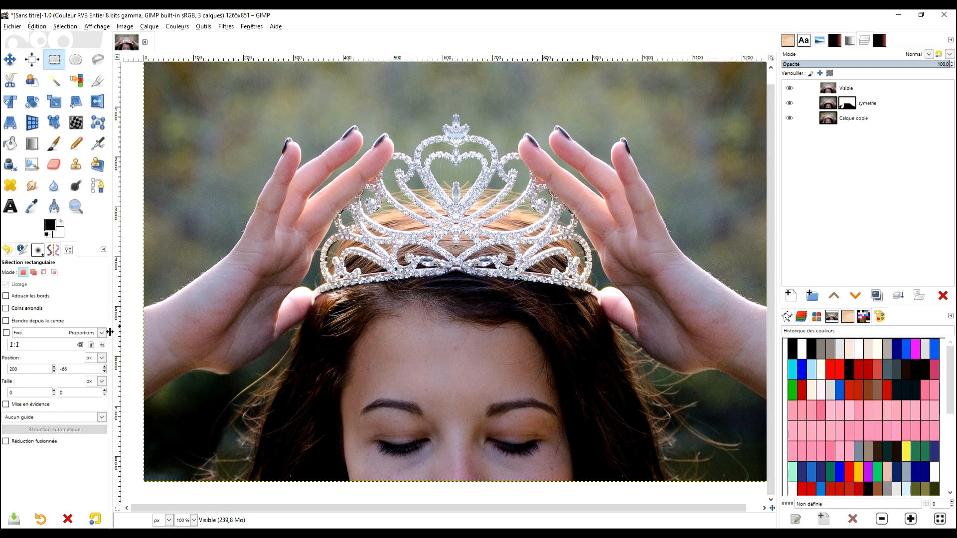